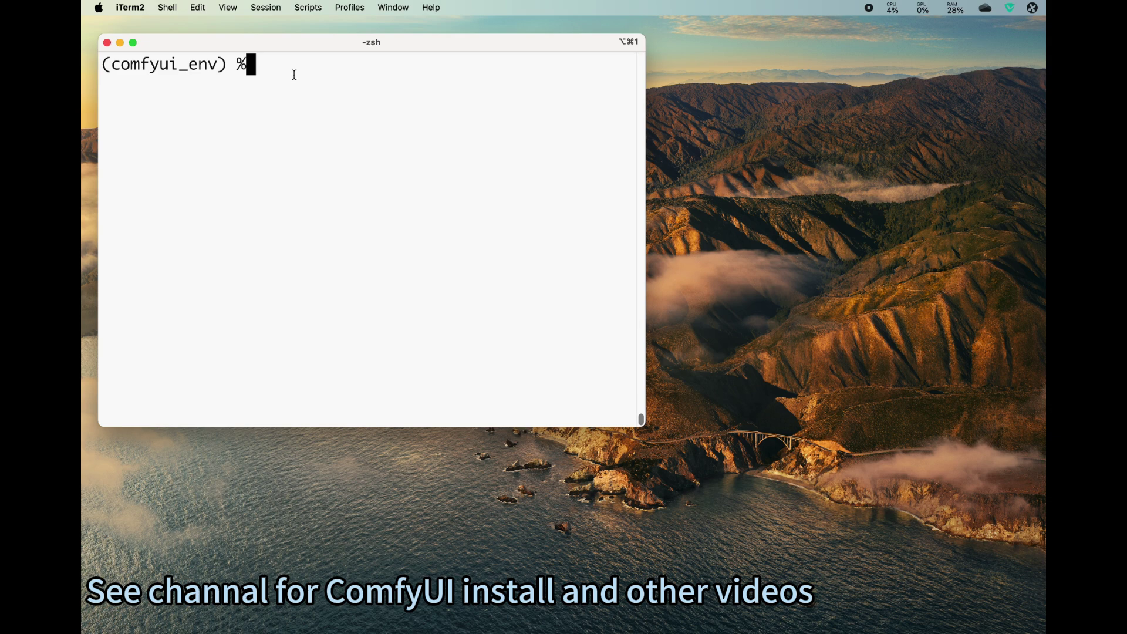
Run git pull to update ComfyUI, clear the terminal, and select comfyui_env in the prompt
{"action": "type", "text": "git pull"}
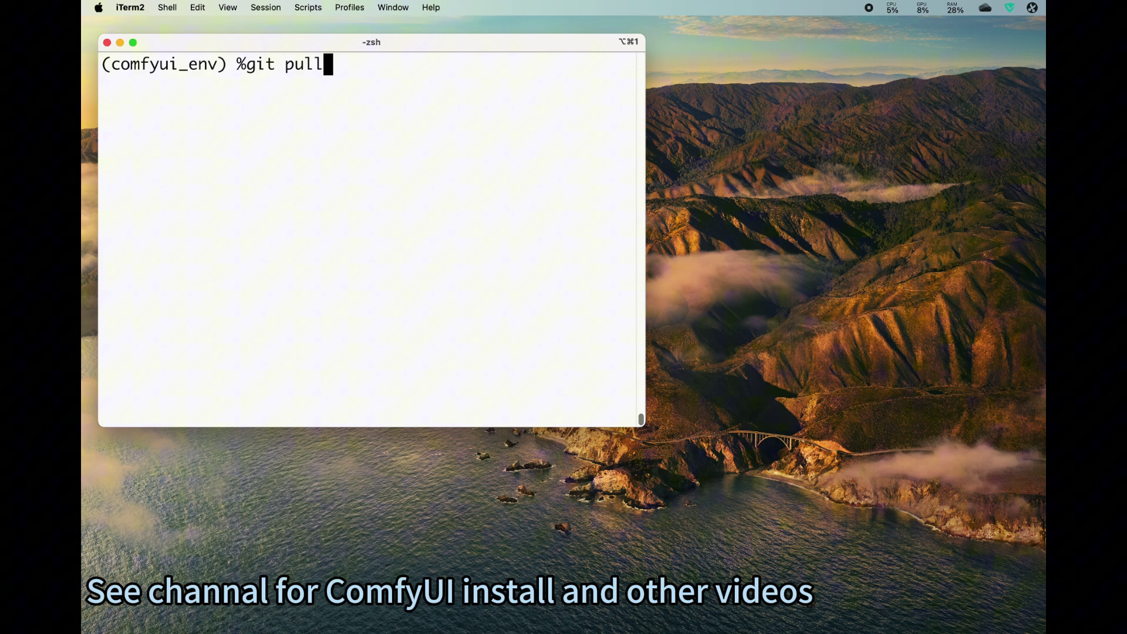
{"action": "key", "text": "Return"}
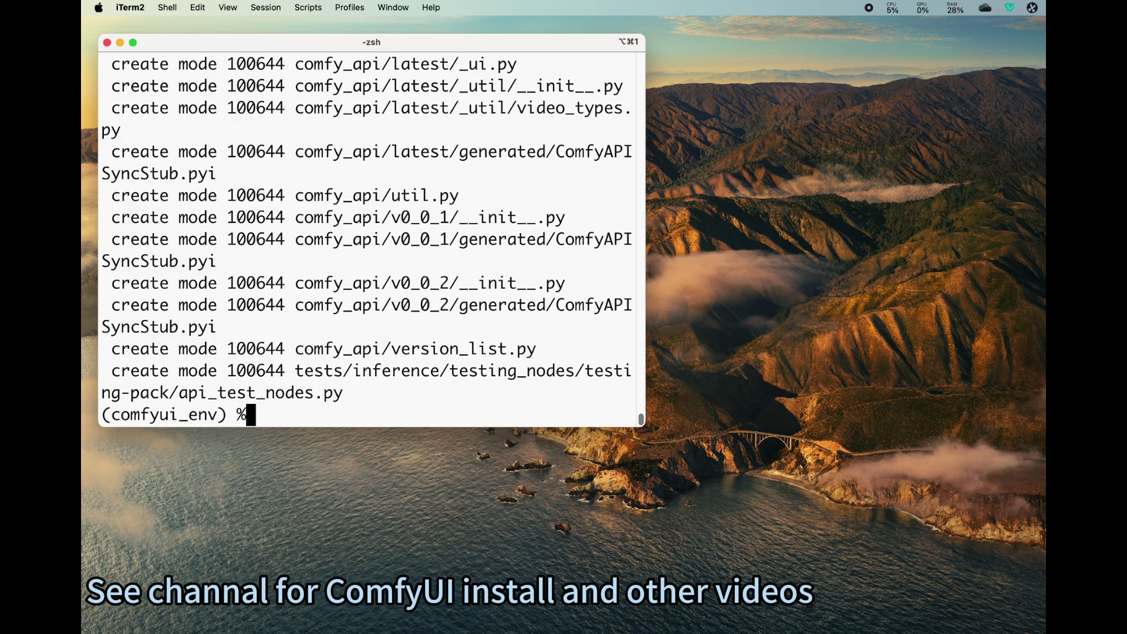
{"action": "key", "text": "ctrl+l"}
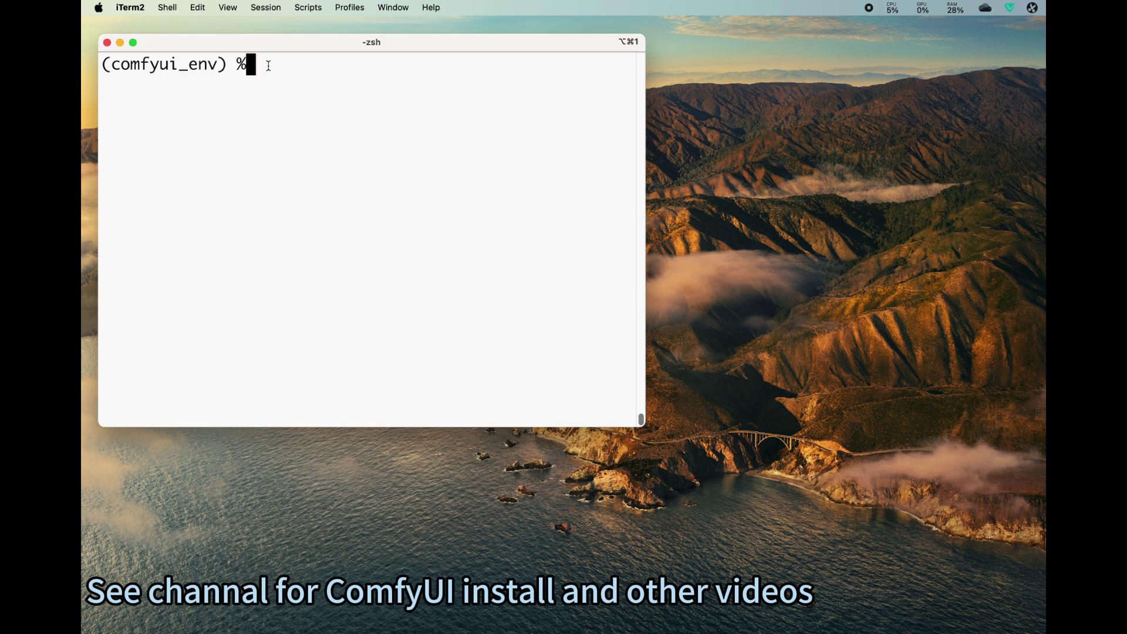
{"action": "left_click_drag", "start_coordinate": [111, 63], "coordinate": [218, 64]}
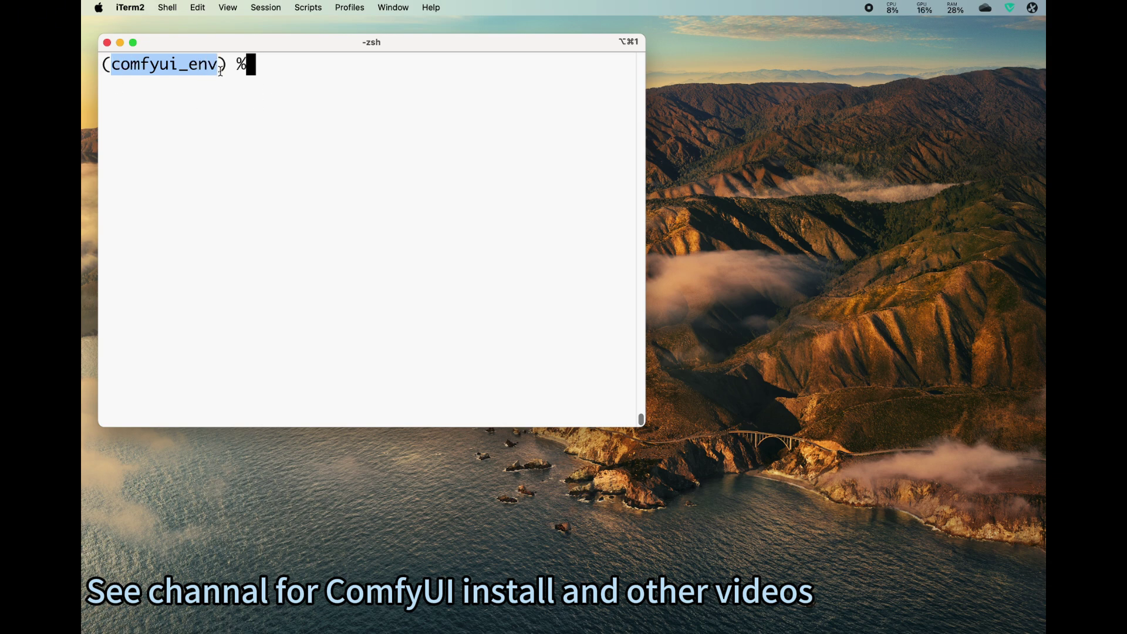
{"action": "left_click", "coordinate": [262, 67]}
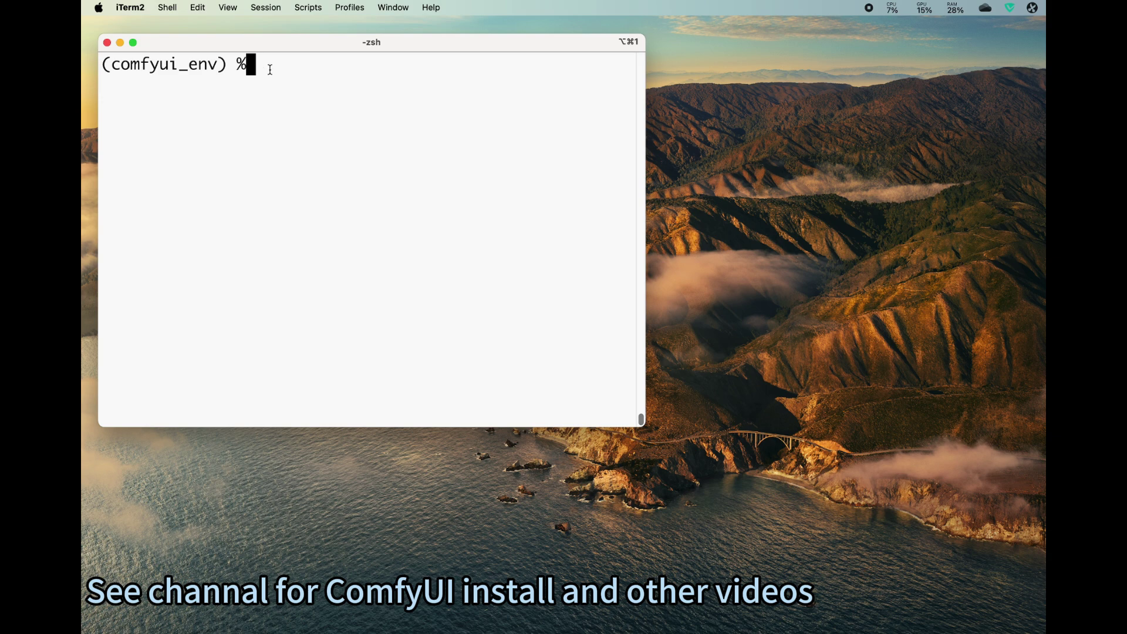
{"action": "type", "text": "pip insta"}
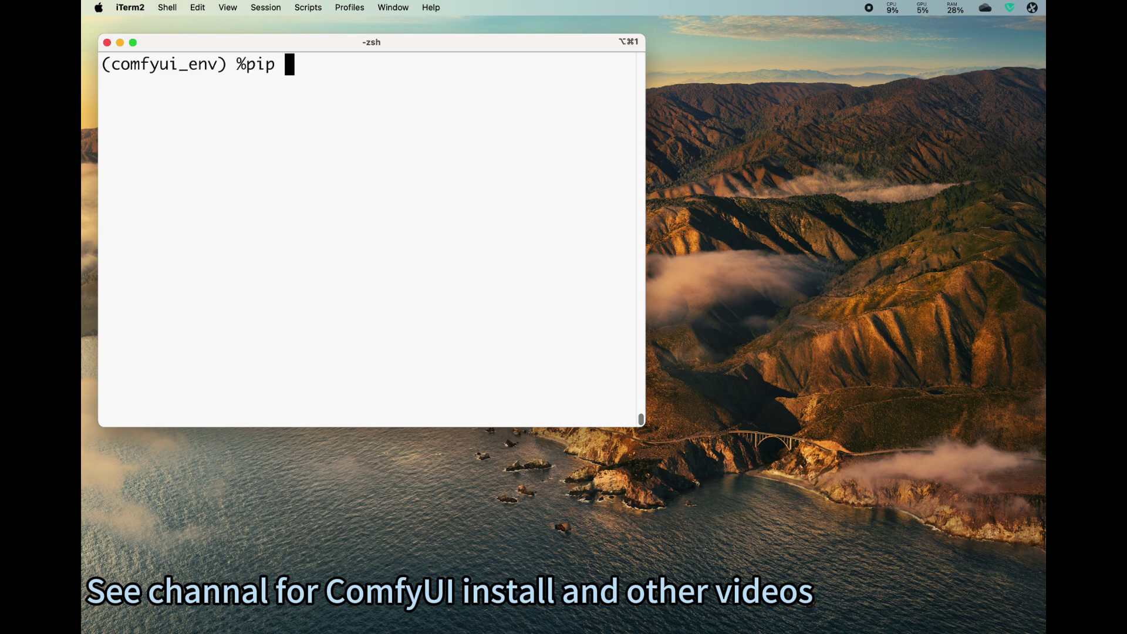
{"action": "key", "text": "BackSpace"}
{"action": "key", "text": "BackSpace"}
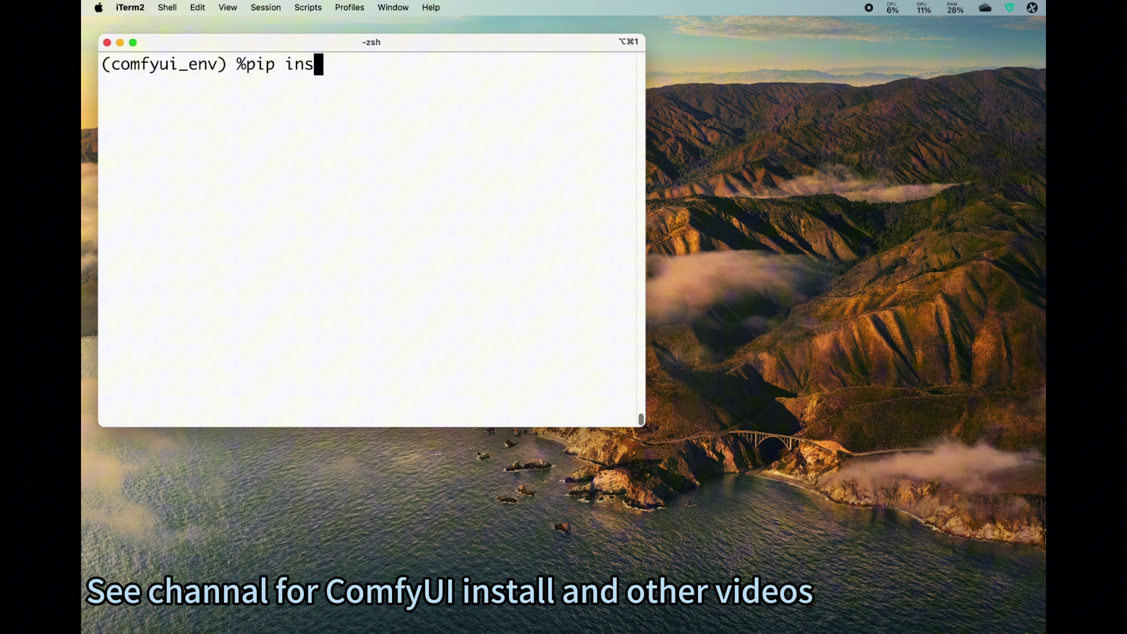
{"action": "key", "text": "Tab"}
{"action": "type", "text": "tall "}
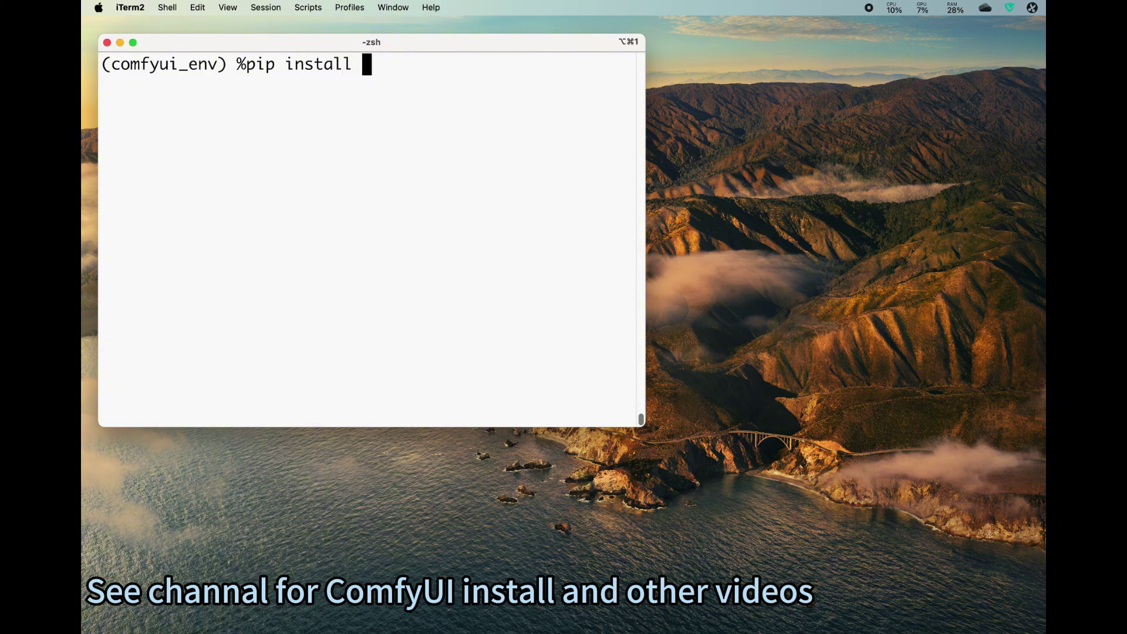
{"action": "type", "text": "-r req"}
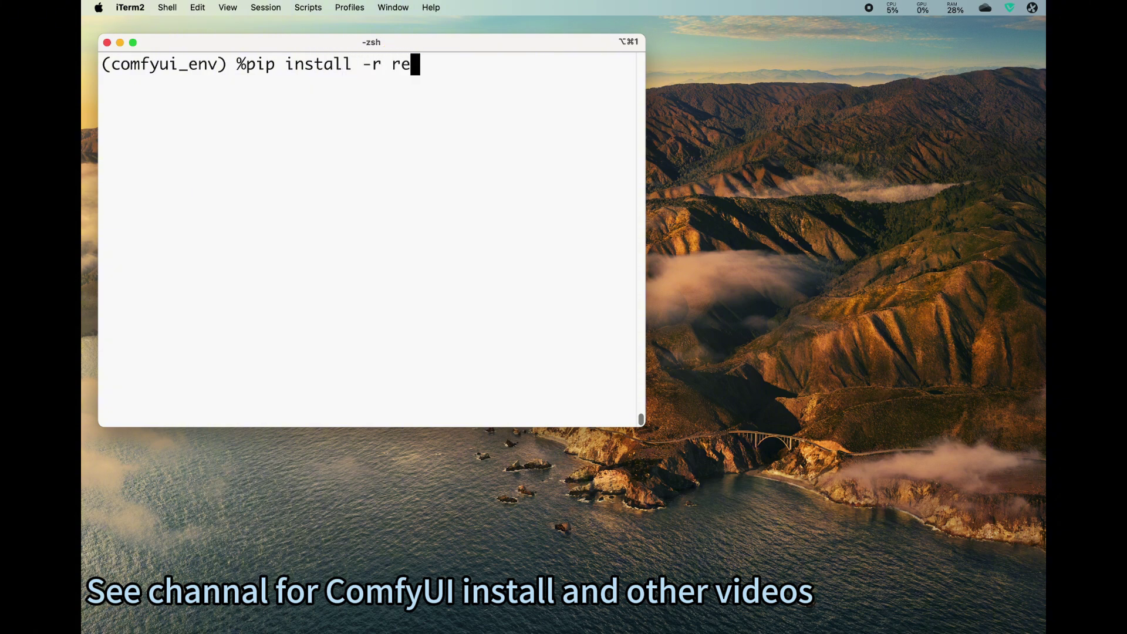
{"action": "key", "text": "Tab"}
{"action": "key", "text": "ctrl+u"}
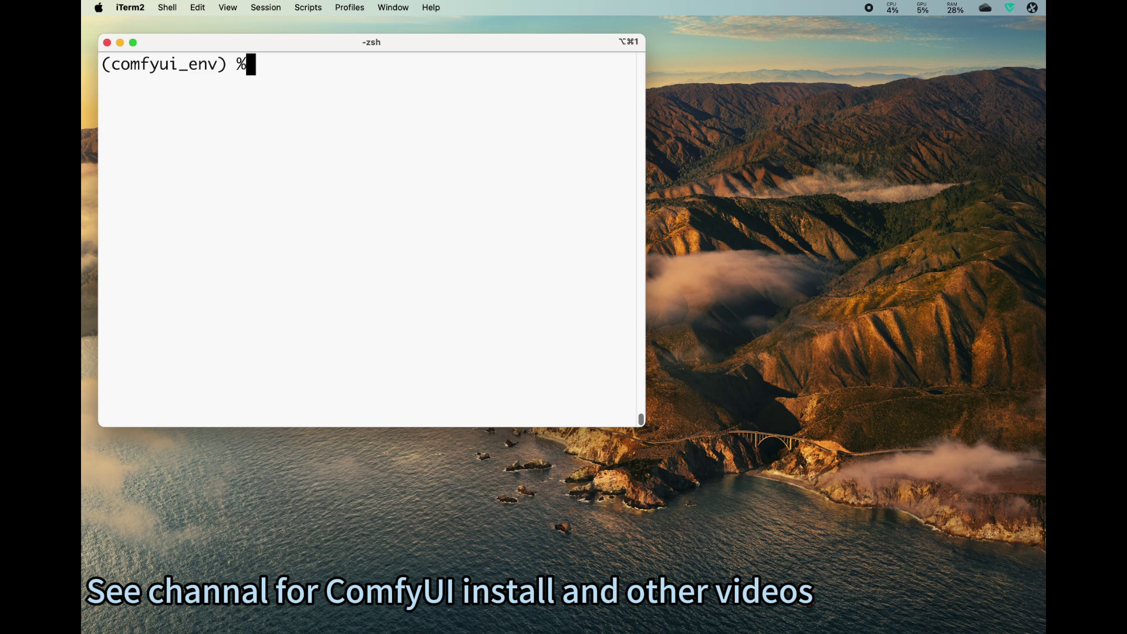
Bring back the PYTORCH_MPS_HIGH_WATERMARK_RATIO=0.0 python main.py launch command and edit its marked text
{"action": "type", "text": "PYTORCH_MPS_HIGH_WATERMARK_RATIO=0.0 python main.py"}
{"action": "mouse_move", "coordinate": [606, 65]}
{"action": "left_mouse_down"}
{"action": "mouse_move", "coordinate": [210, 86]}
{"action": "mouse_move", "coordinate": [247, 63]}
{"action": "mouse_move", "coordinate": [595, 64]}
{"action": "left_mouse_up"}
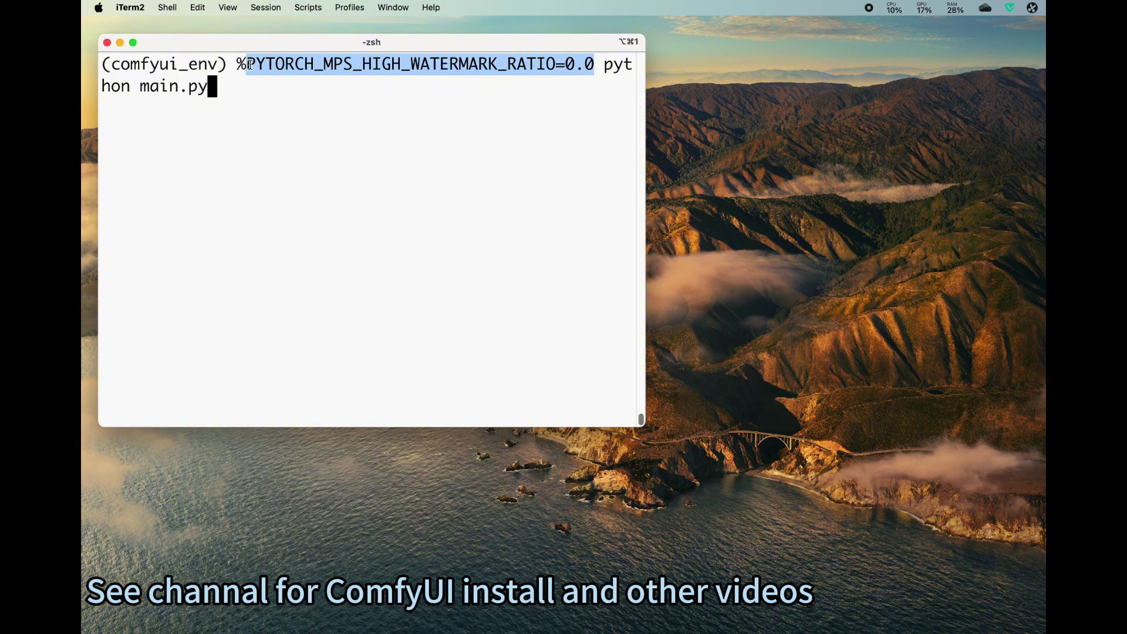
{"action": "left_click_drag", "start_coordinate": [248, 64], "coordinate": [575, 70]}
{"action": "left_click", "coordinate": [240, 89]}
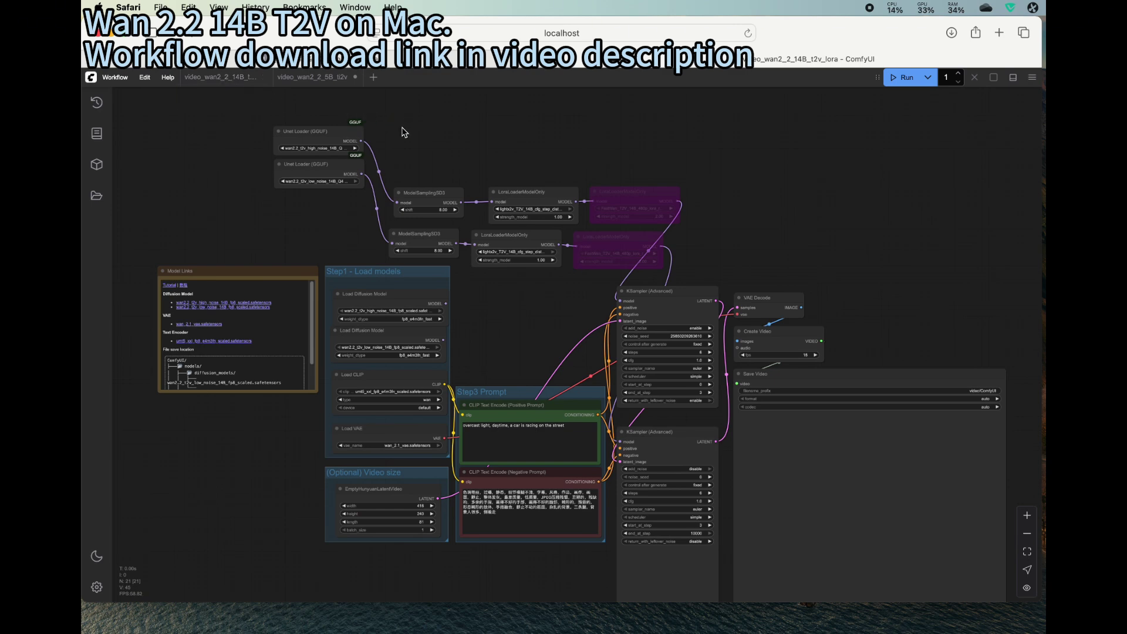
Move the low-noise Unet Loader (GGUF) node lower and reposition the high-noise loader above it
{"action": "scroll", "coordinate": [414, 129], "scroll_direction": "down", "scroll_amount": 2}
{"action": "scroll", "coordinate": [441, 131], "scroll_direction": "up", "scroll_amount": 4}
{"action": "scroll", "coordinate": [446, 147], "scroll_direction": "up", "scroll_amount": 4}
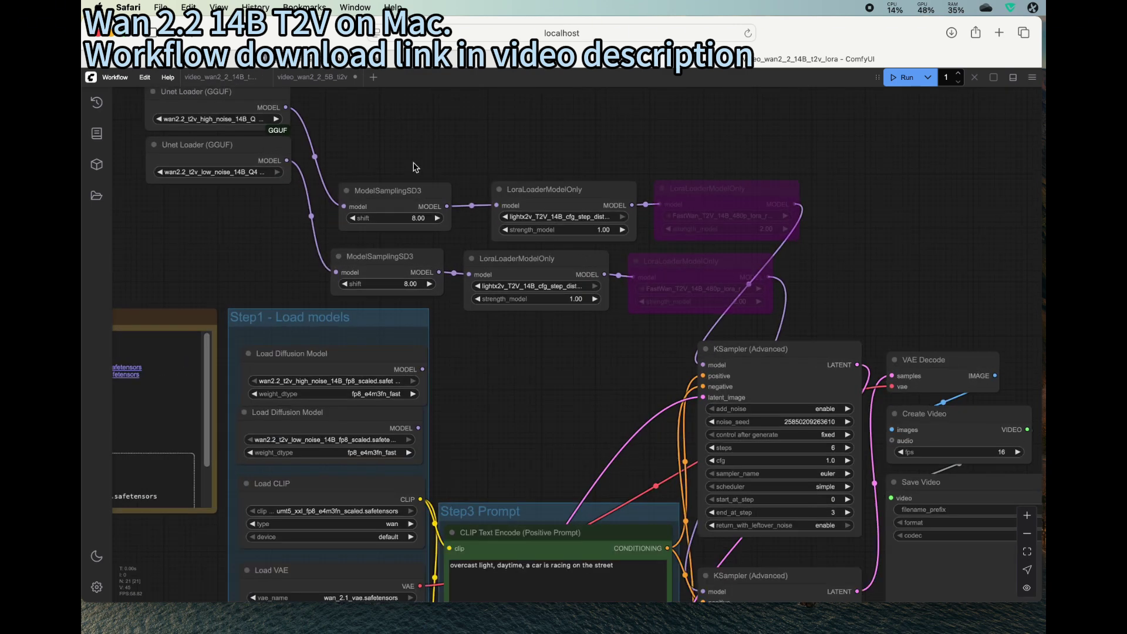
{"action": "scroll", "coordinate": [446, 176], "scroll_direction": "down", "scroll_amount": 2}
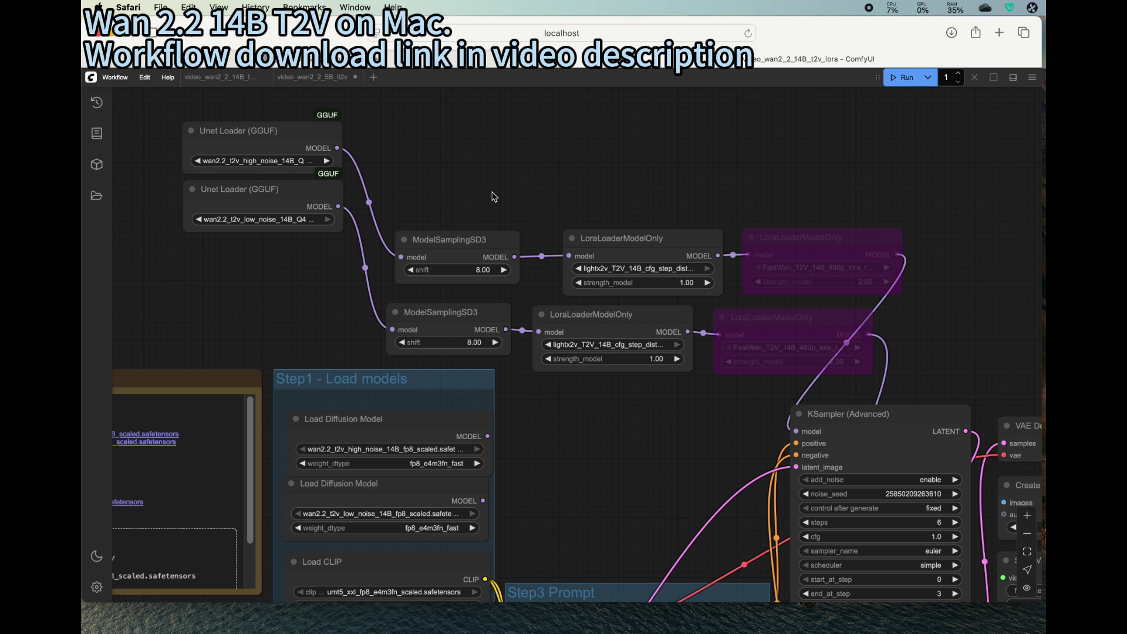
{"action": "scroll", "coordinate": [499, 196], "scroll_direction": "left", "scroll_amount": 5}
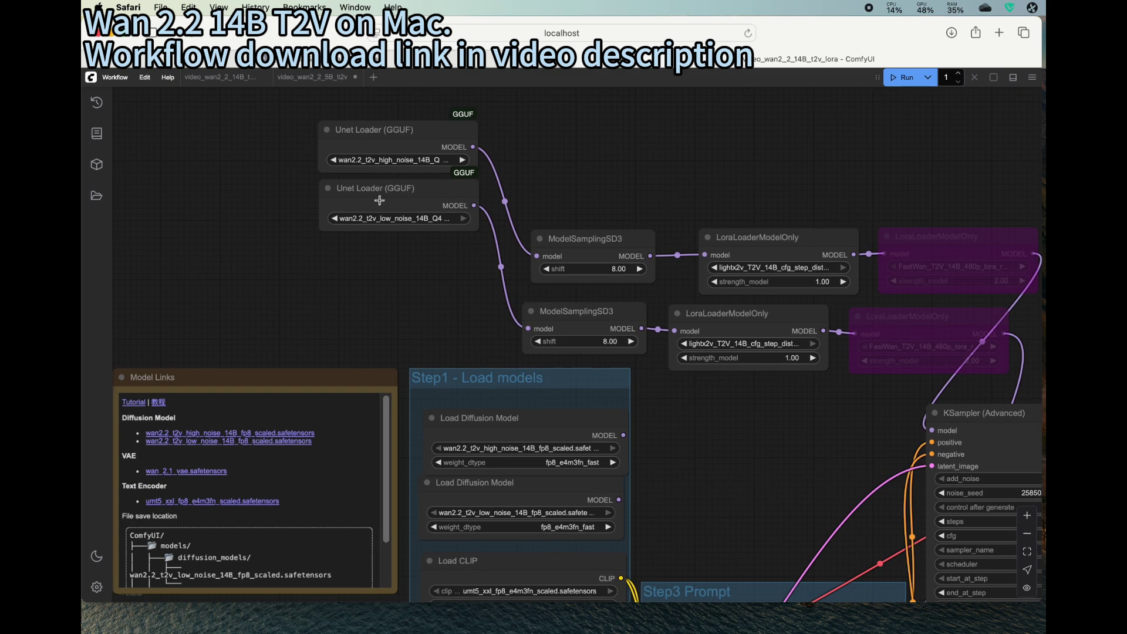
{"action": "left_click_drag", "start_coordinate": [379, 200], "coordinate": [347, 263]}
{"action": "left_click_drag", "start_coordinate": [395, 134], "coordinate": [361, 154]}
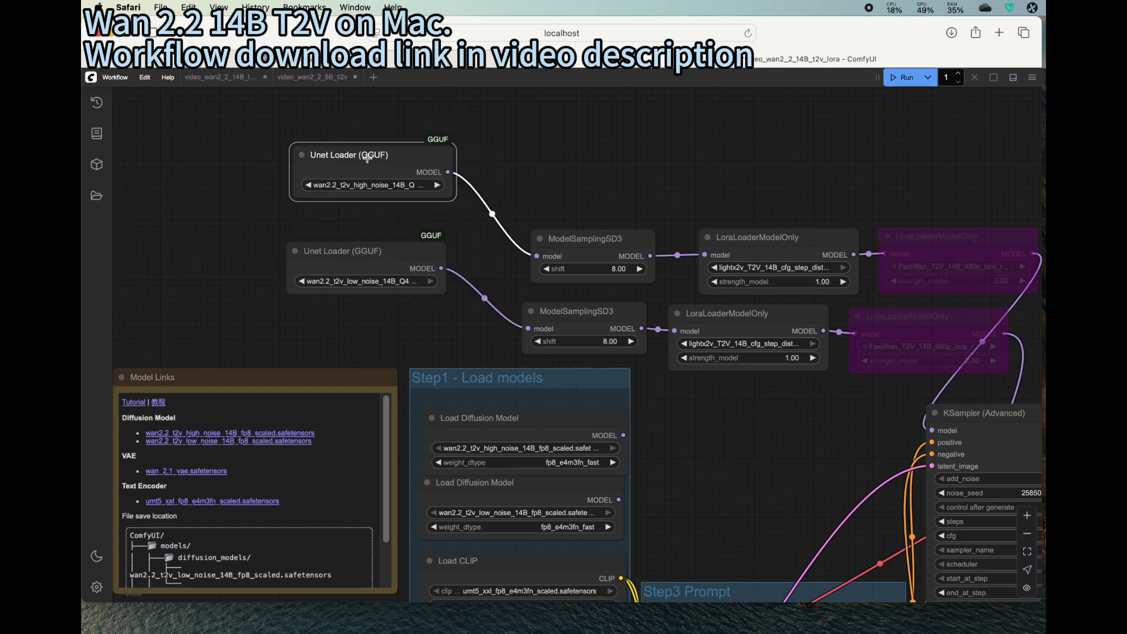
Check the GGUF model list without changing it, then select the low- and high-noise loader nodes
{"action": "scroll", "coordinate": [432, 179], "scroll_direction": "up", "scroll_amount": 3}
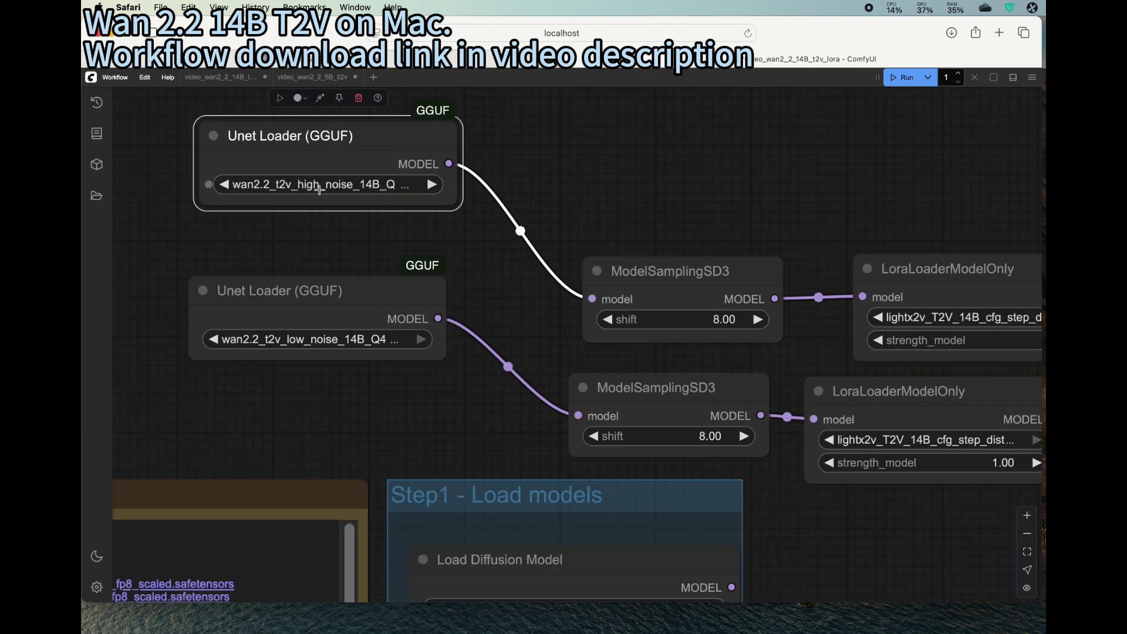
{"action": "left_click", "coordinate": [319, 189]}
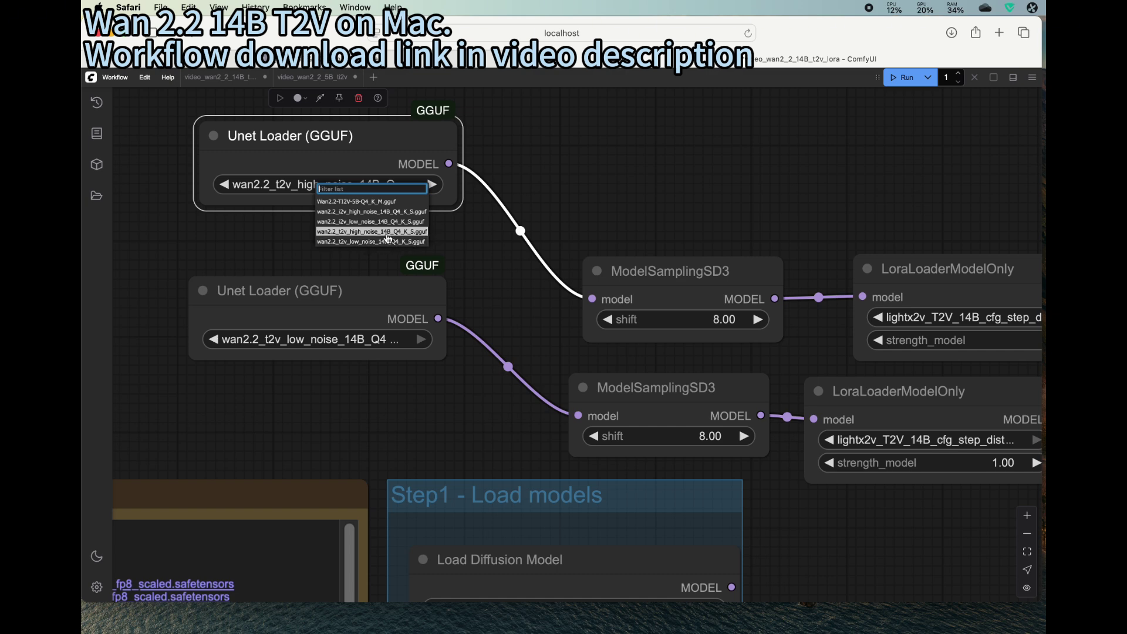
{"action": "left_click", "coordinate": [385, 232]}
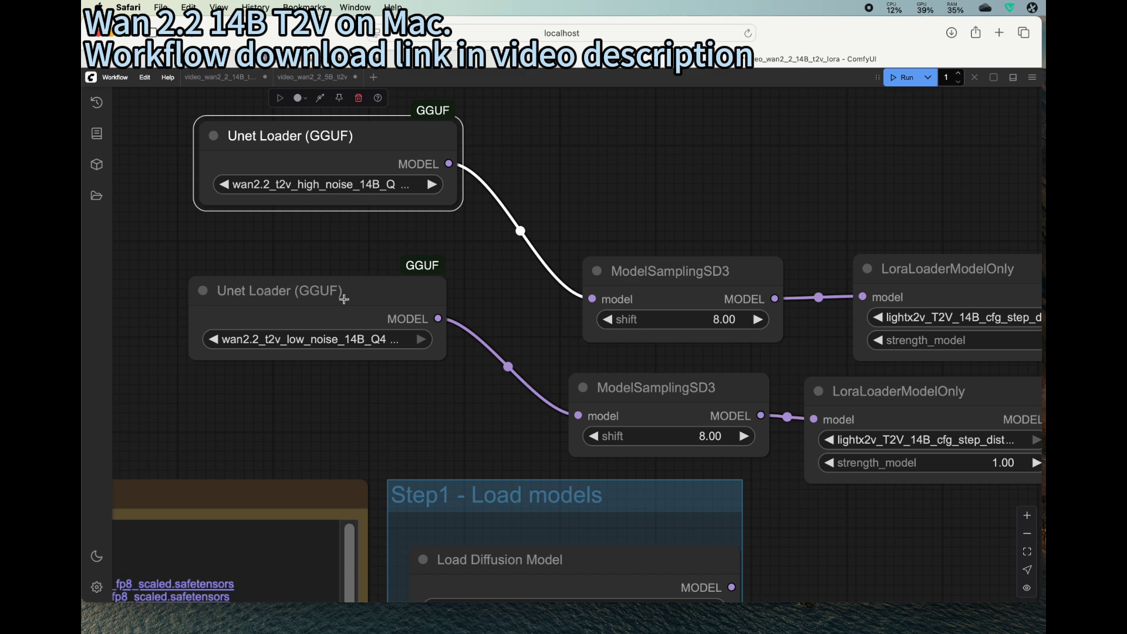
{"action": "left_click", "coordinate": [345, 298]}
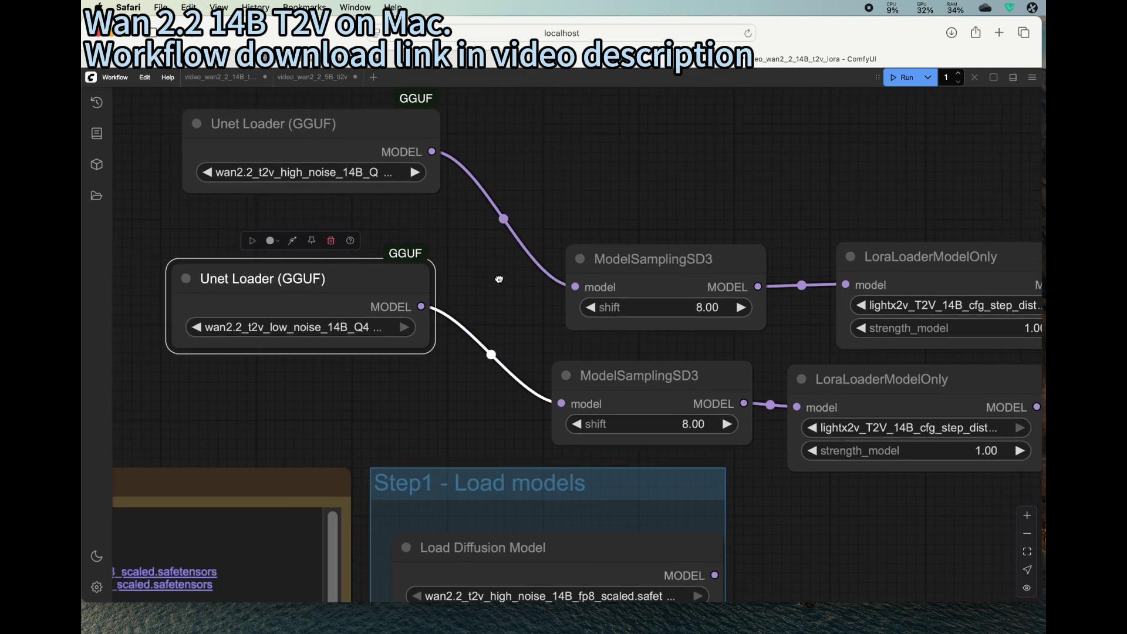
{"action": "scroll", "coordinate": [500, 278], "scroll_direction": "down", "scroll_amount": 2}
{"action": "left_click", "coordinate": [300, 113]}
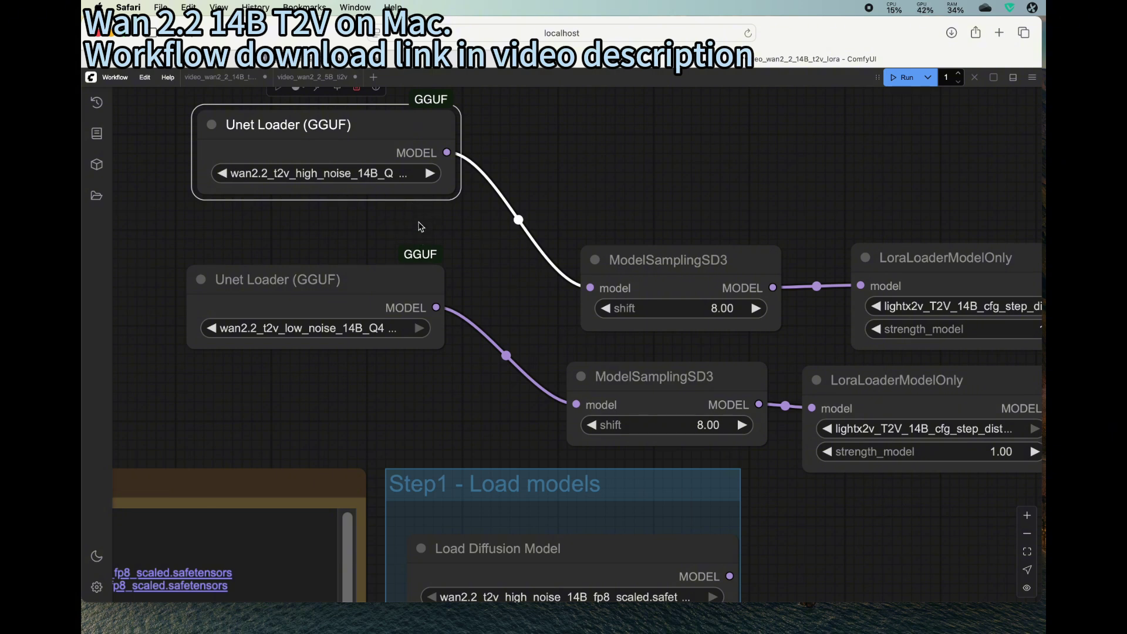
{"action": "scroll", "coordinate": [442, 235], "scroll_direction": "down", "scroll_amount": 5}
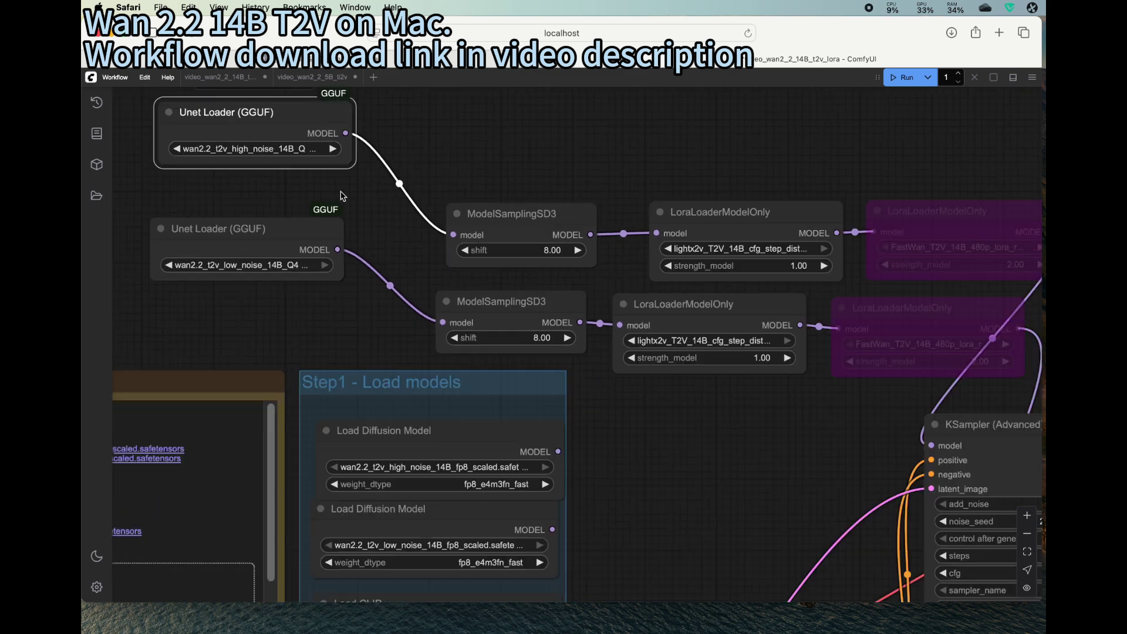
{"action": "left_click_drag", "start_coordinate": [397, 240], "coordinate": [267, 212]}
{"action": "left_click_drag", "start_coordinate": [429, 187], "coordinate": [411, 180]}
{"action": "left_click", "coordinate": [542, 186]}
{"action": "left_click_drag", "start_coordinate": [543, 186], "coordinate": [508, 181]}
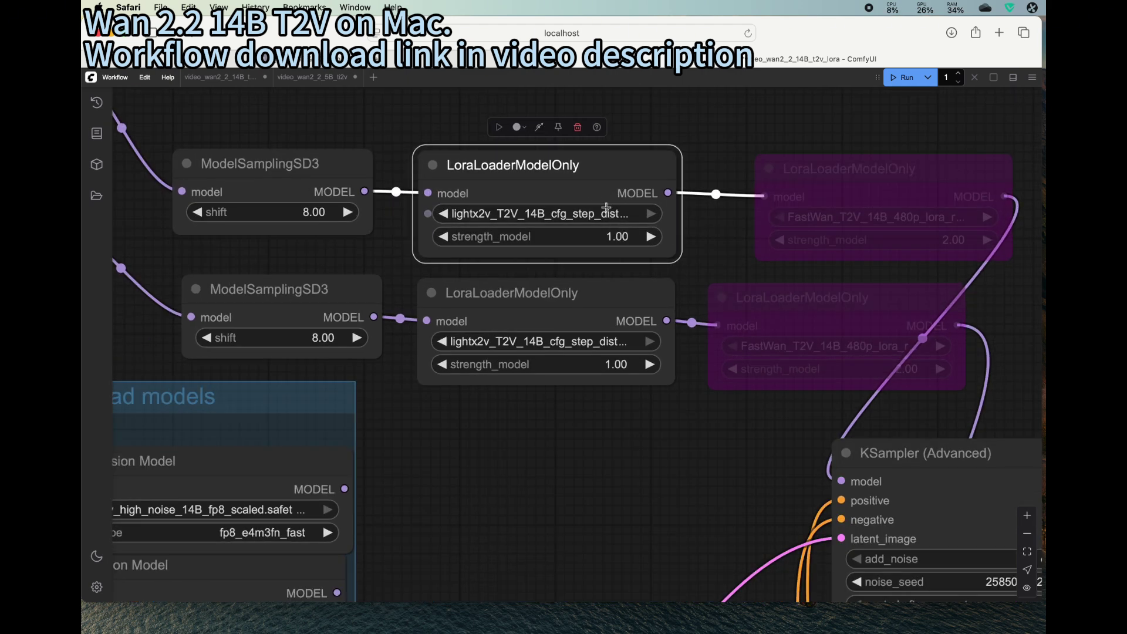
{"action": "scroll", "coordinate": [612, 217], "scroll_direction": "up", "scroll_amount": 3}
{"action": "scroll", "coordinate": [710, 445], "scroll_direction": "down", "scroll_amount": 3}
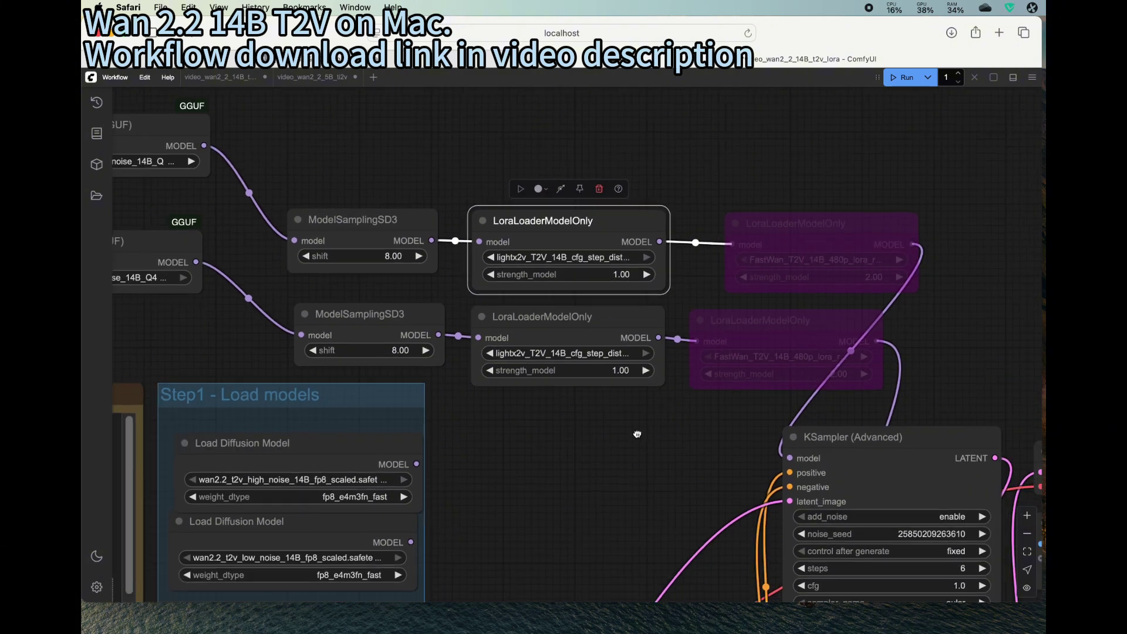
{"action": "left_click_drag", "start_coordinate": [636, 433], "coordinate": [505, 305]}
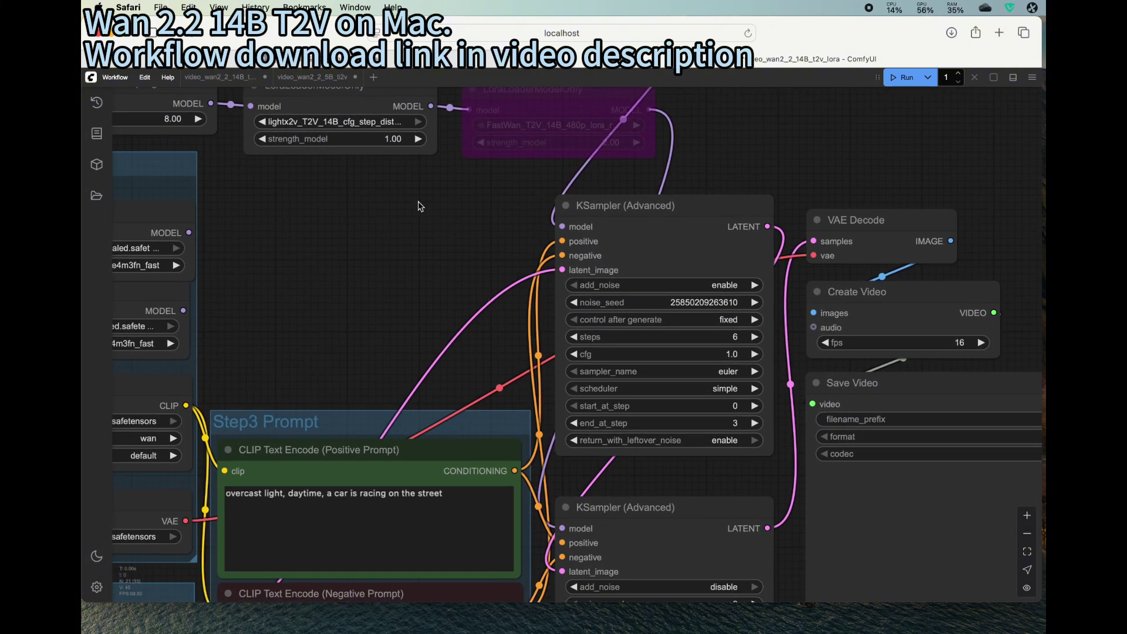
{"action": "scroll", "coordinate": [384, 232], "scroll_direction": "up", "scroll_amount": 5}
{"action": "left_click", "coordinate": [399, 200]}
{"action": "scroll", "coordinate": [527, 425], "scroll_direction": "down", "scroll_amount": 5}
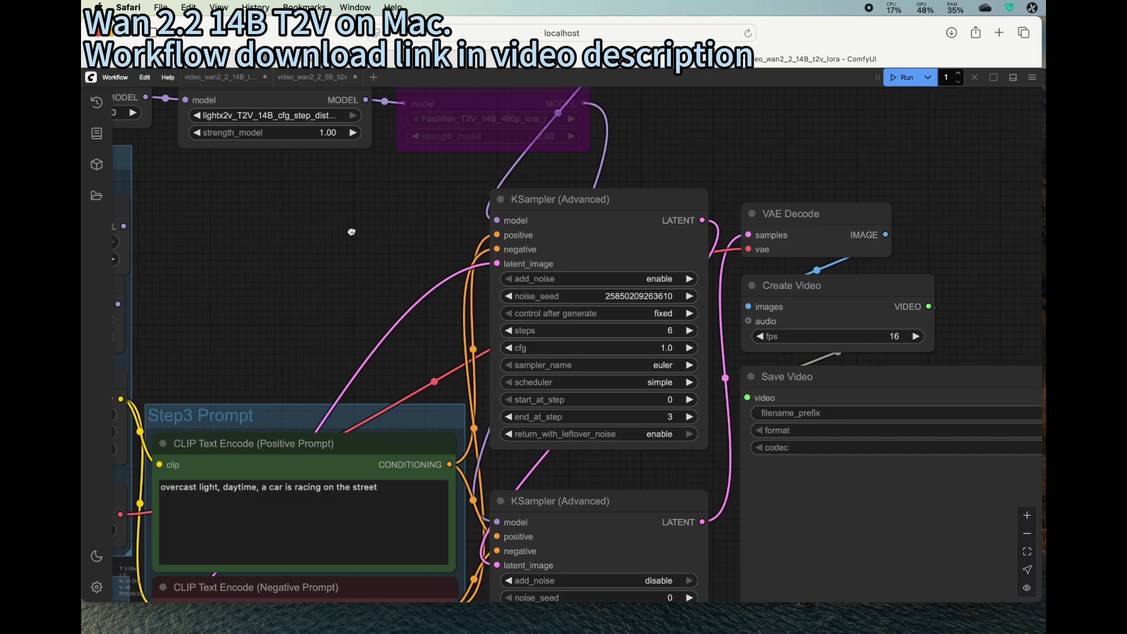
{"action": "scroll", "coordinate": [690, 316], "scroll_direction": "up", "scroll_amount": 3}
{"action": "scroll", "coordinate": [656, 318], "scroll_direction": "up", "scroll_amount": 1}
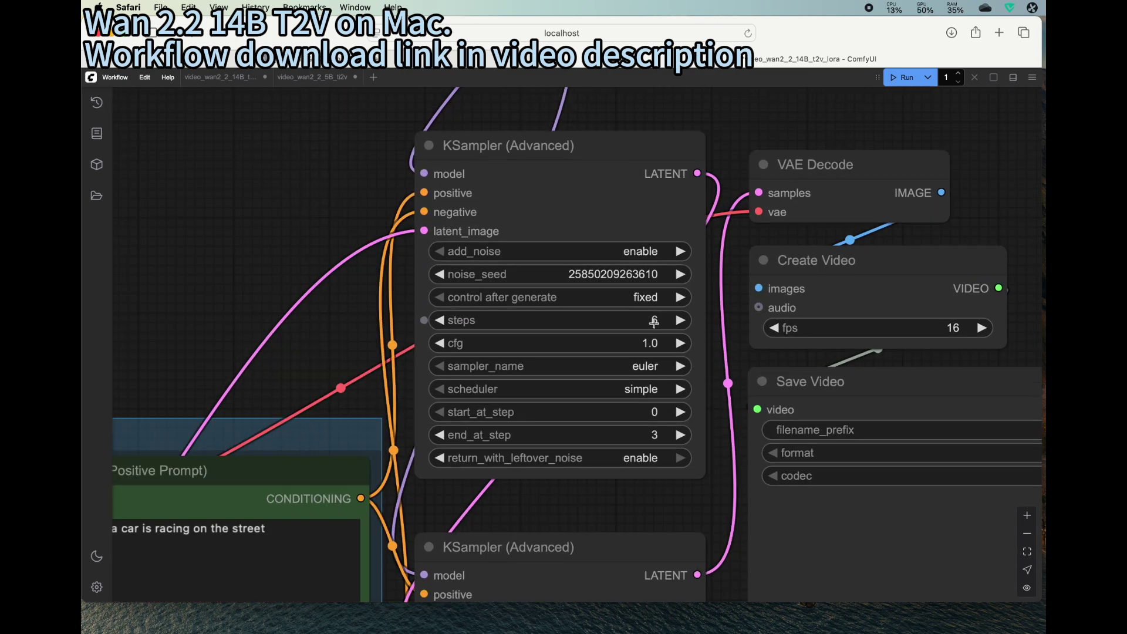
{"action": "scroll", "coordinate": [657, 319], "scroll_direction": "down", "scroll_amount": 5}
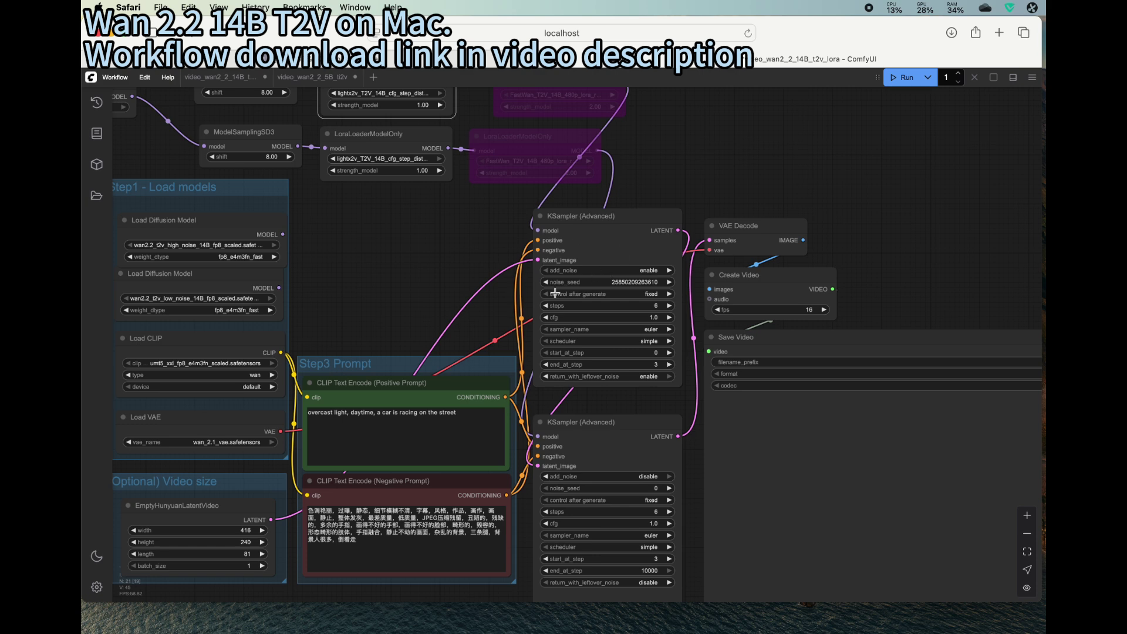
{"action": "scroll", "coordinate": [636, 325], "scroll_direction": "up", "scroll_amount": 3}
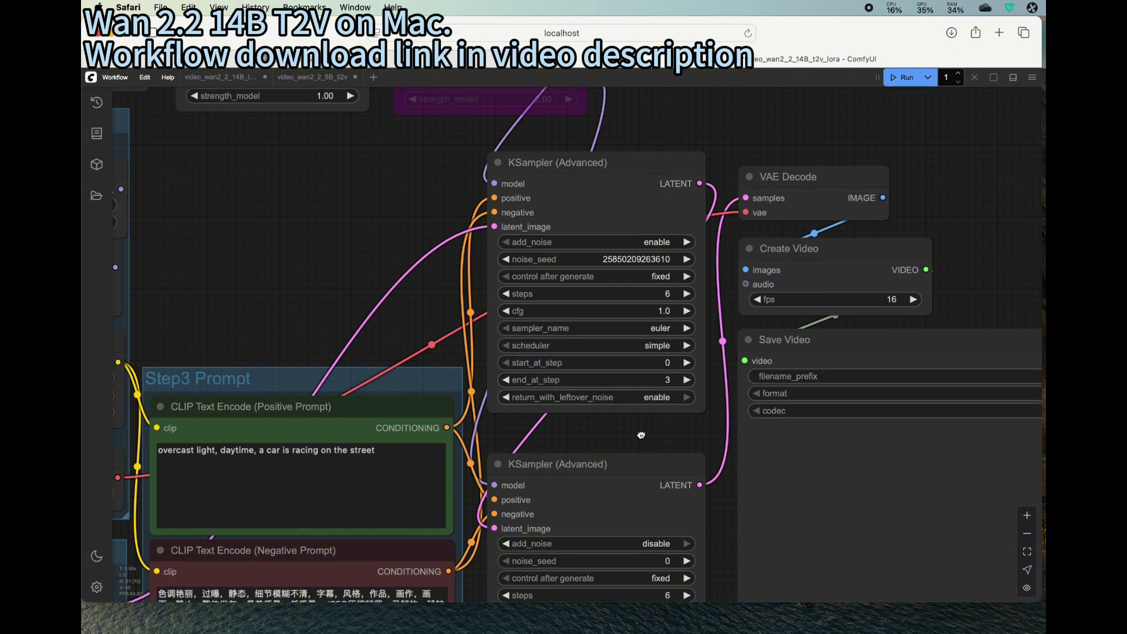
{"action": "scroll", "coordinate": [675, 499], "scroll_direction": "down", "scroll_amount": 5}
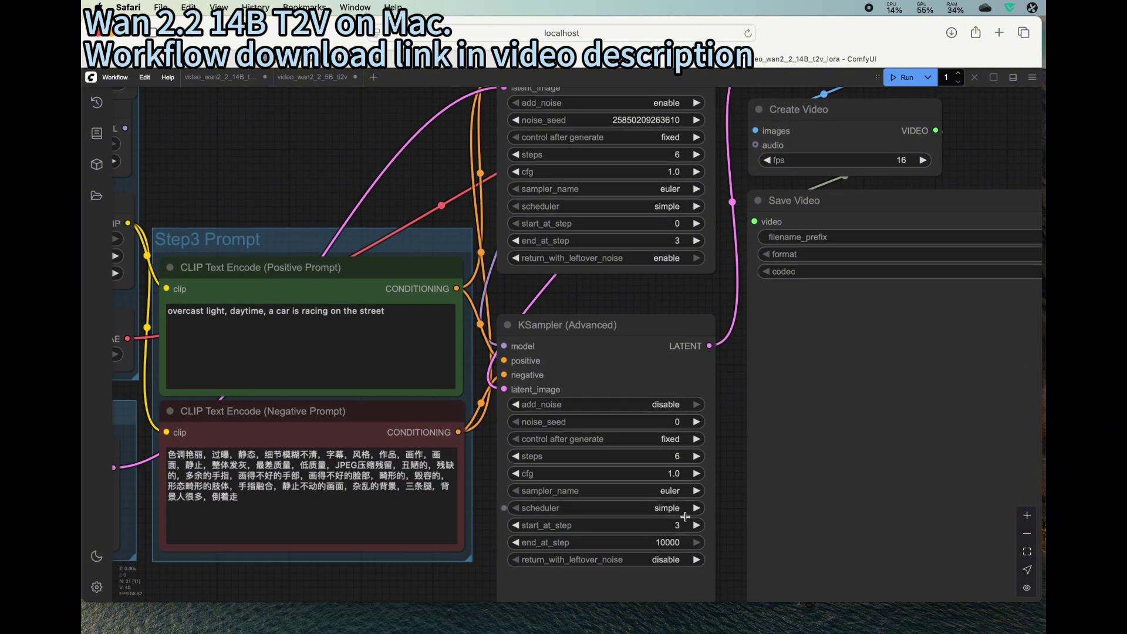
{"action": "left_click", "coordinate": [648, 333]}
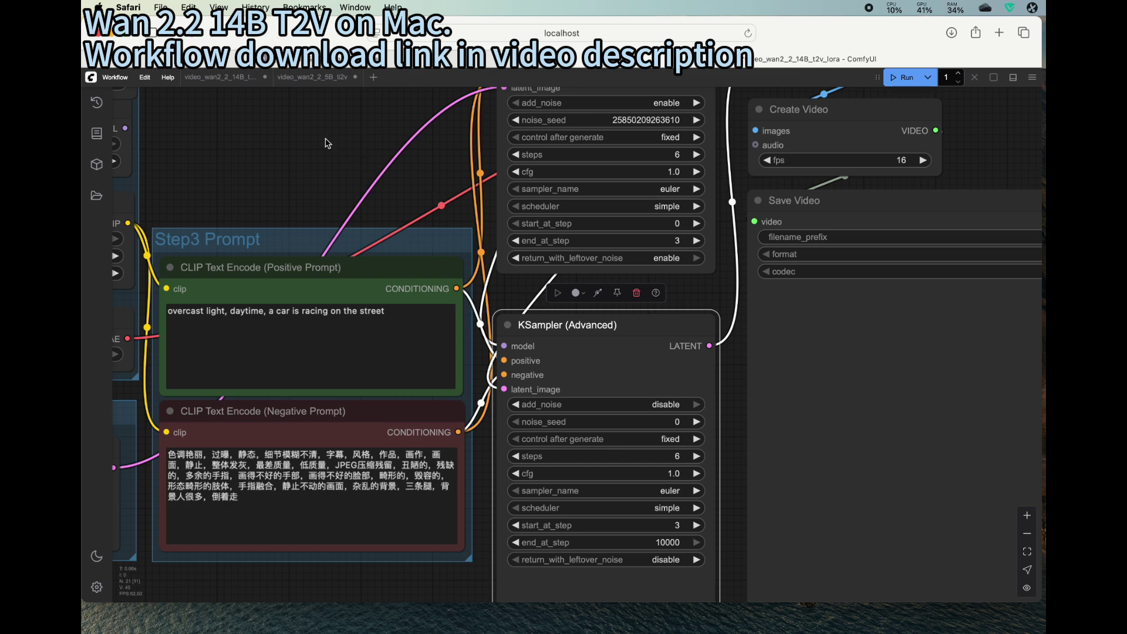
{"action": "left_click_drag", "start_coordinate": [328, 143], "coordinate": [525, 123]}
{"action": "scroll", "coordinate": [692, 288], "scroll_direction": "down", "scroll_amount": 2}
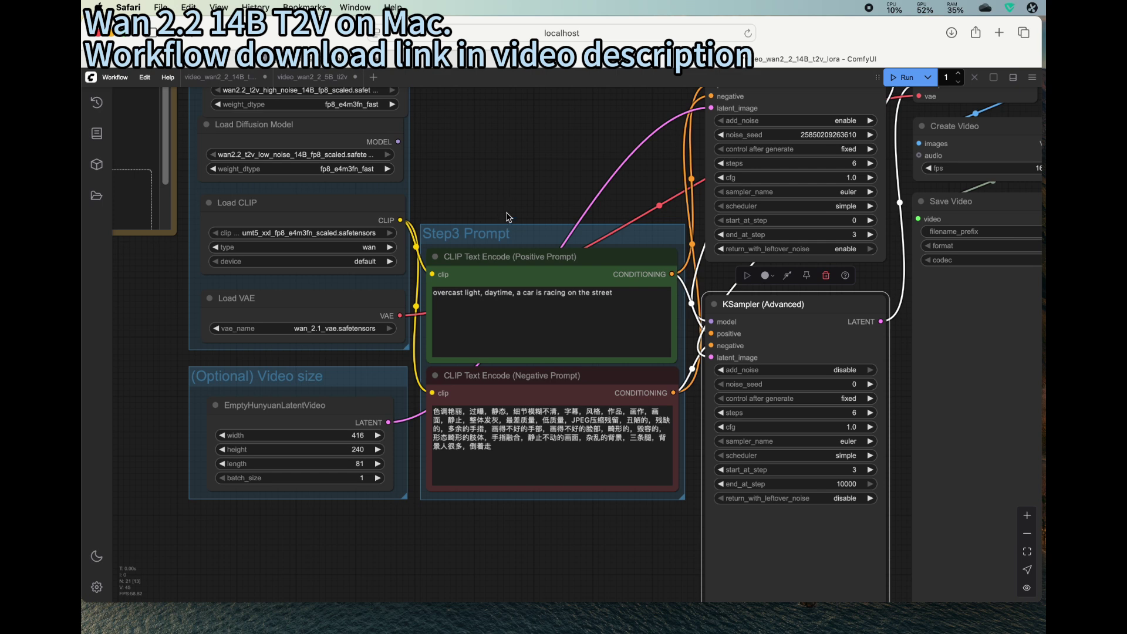
{"action": "left_click_drag", "start_coordinate": [163, 405], "coordinate": [231, 314]}
{"action": "scroll", "coordinate": [333, 373], "scroll_direction": "up", "scroll_amount": 3}
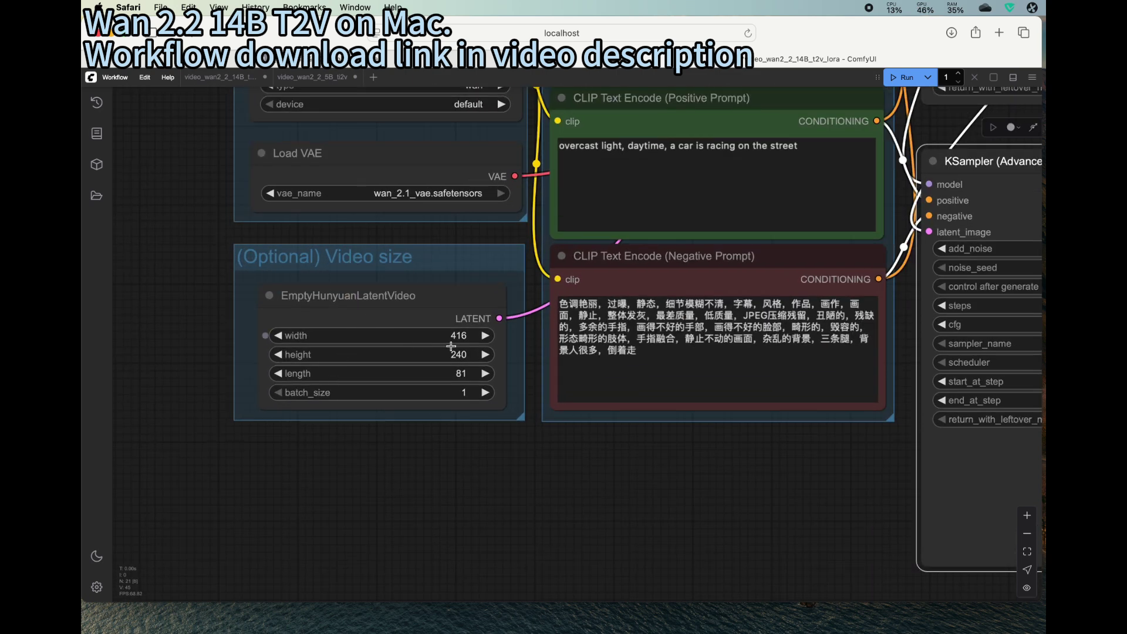
{"action": "scroll", "coordinate": [422, 302], "scroll_direction": "up", "scroll_amount": 4}
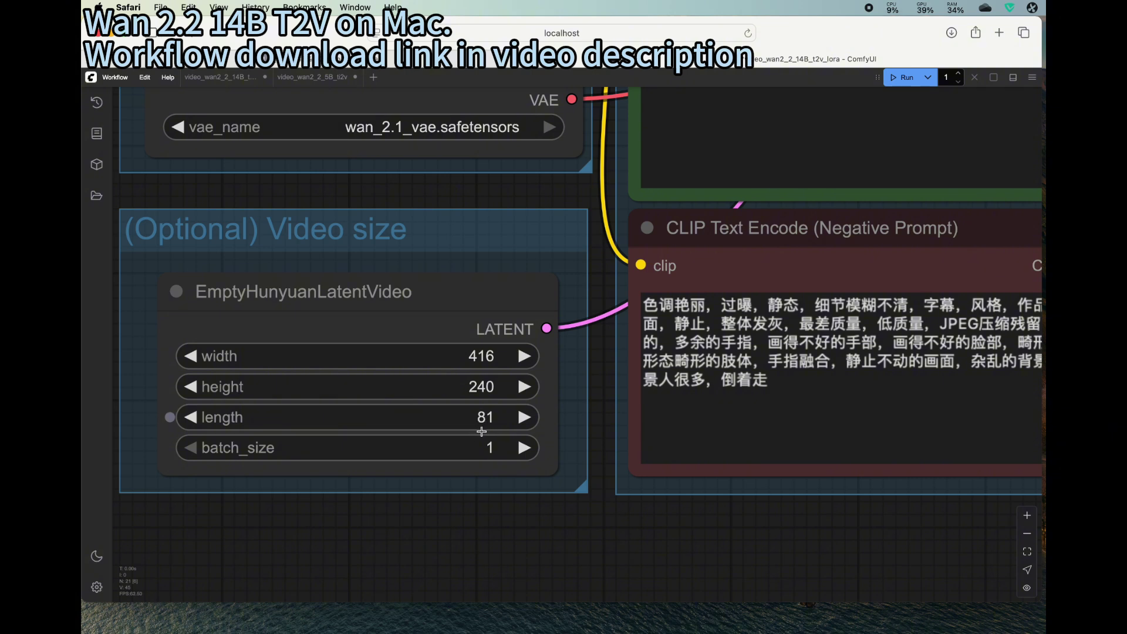
Nudge the purple bypassed FastWan LoraLoaderModelOnly node slightly left, beside the lightx2v LoRA loader
{"action": "scroll", "coordinate": [611, 503], "scroll_direction": "down", "scroll_amount": 5}
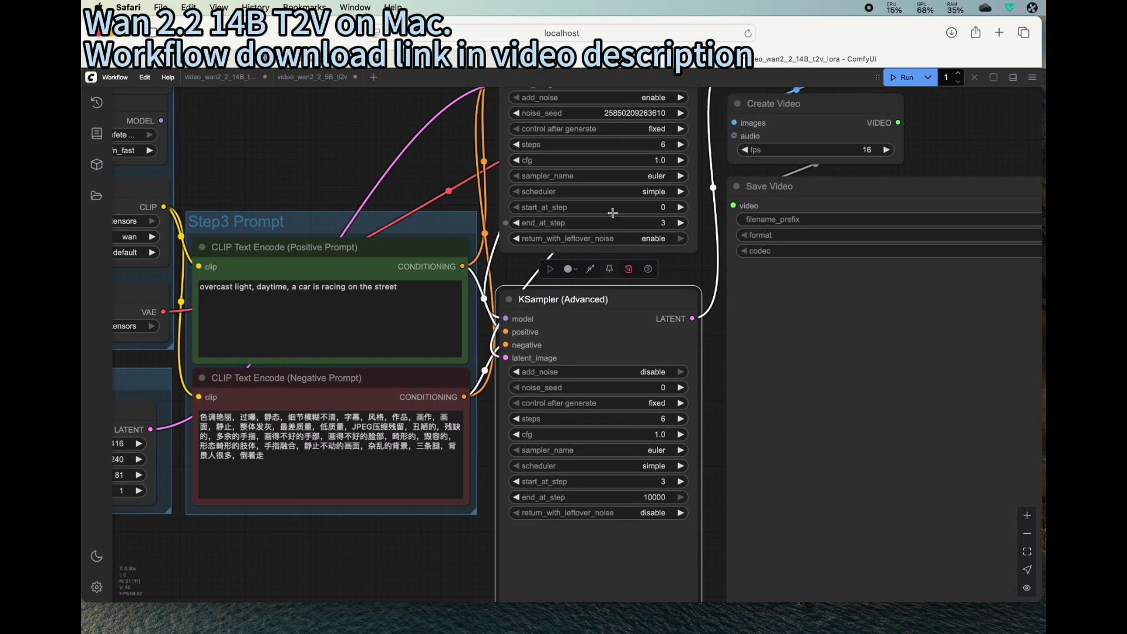
{"action": "scroll", "coordinate": [613, 213], "scroll_direction": "up", "scroll_amount": 2}
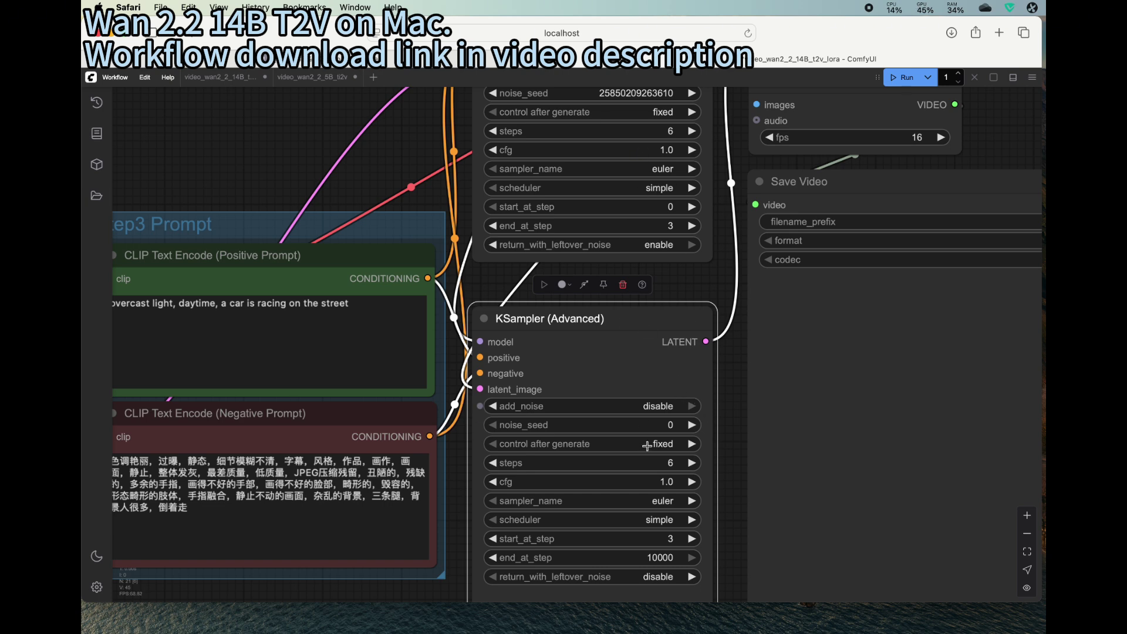
{"action": "scroll", "coordinate": [737, 422], "scroll_direction": "down", "scroll_amount": 5}
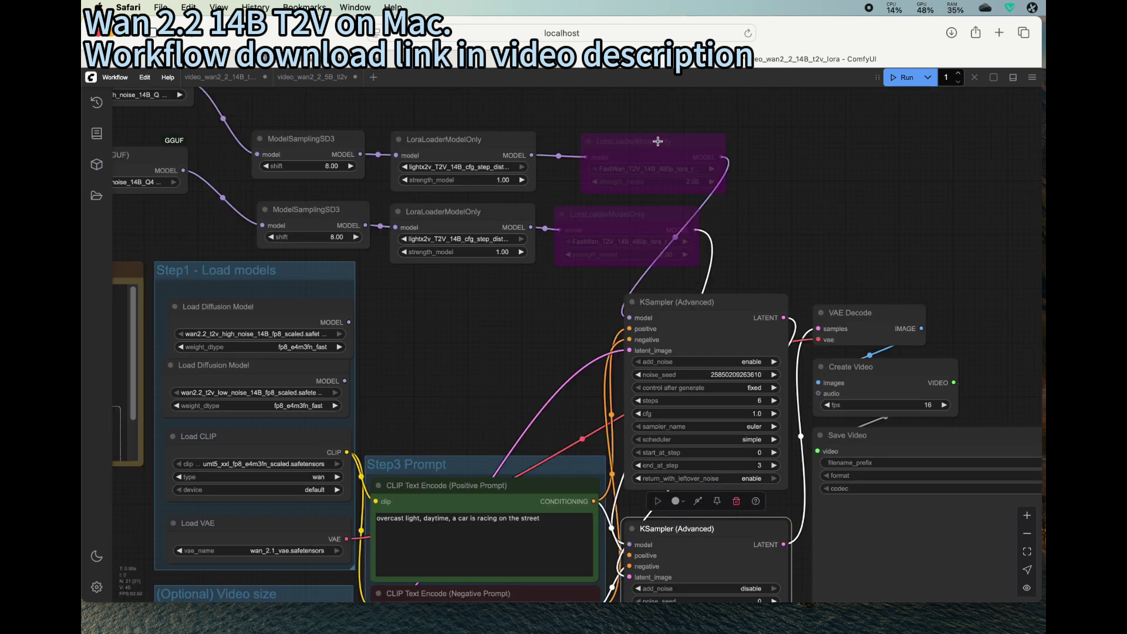
{"action": "left_click_drag", "start_coordinate": [654, 142], "coordinate": [631, 142]}
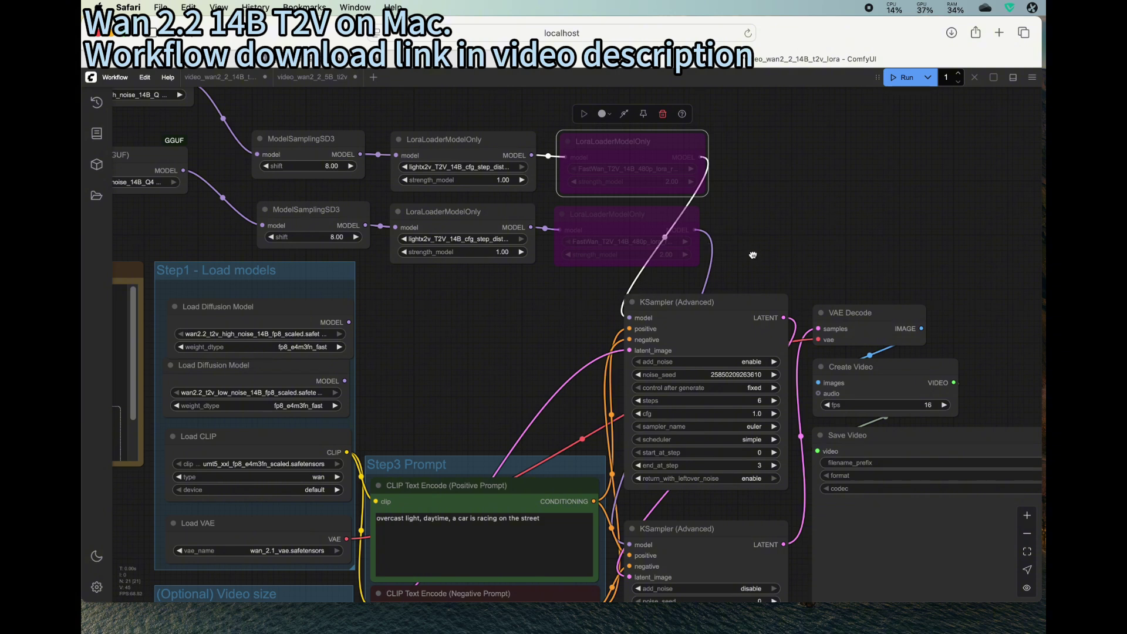
{"action": "scroll", "coordinate": [753, 254], "scroll_direction": "down", "scroll_amount": 3}
{"action": "scroll", "coordinate": [645, 305], "scroll_direction": "up", "scroll_amount": 3}
{"action": "scroll", "coordinate": [645, 306], "scroll_direction": "left", "scroll_amount": 3}
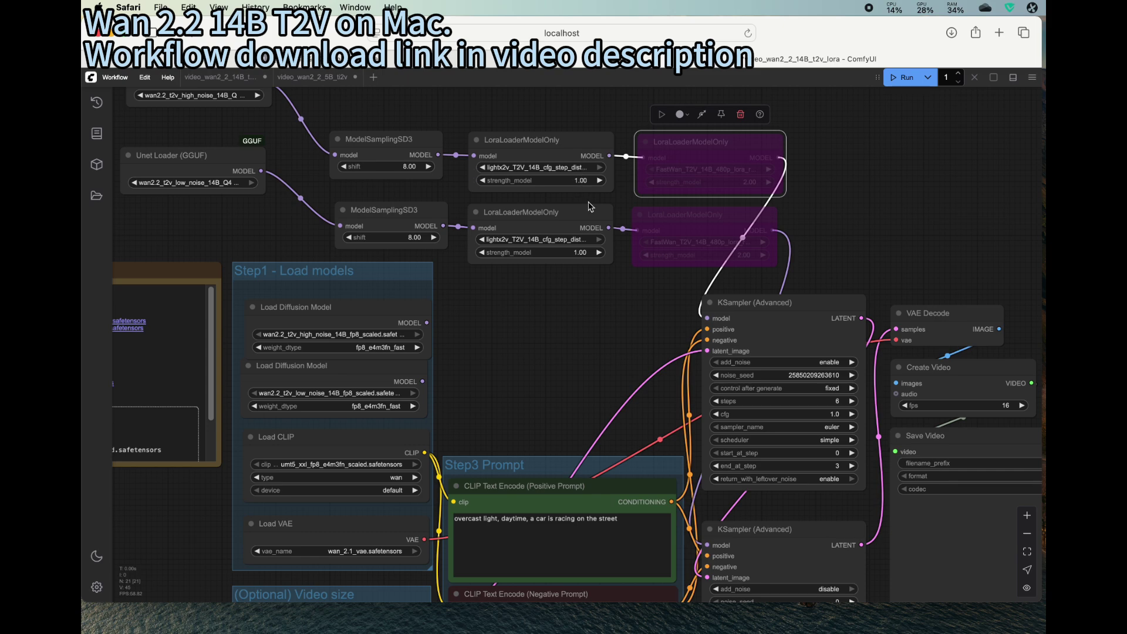
{"action": "scroll", "coordinate": [589, 207], "scroll_direction": "up", "scroll_amount": 2}
{"action": "scroll", "coordinate": [578, 175], "scroll_direction": "up", "scroll_amount": 2}
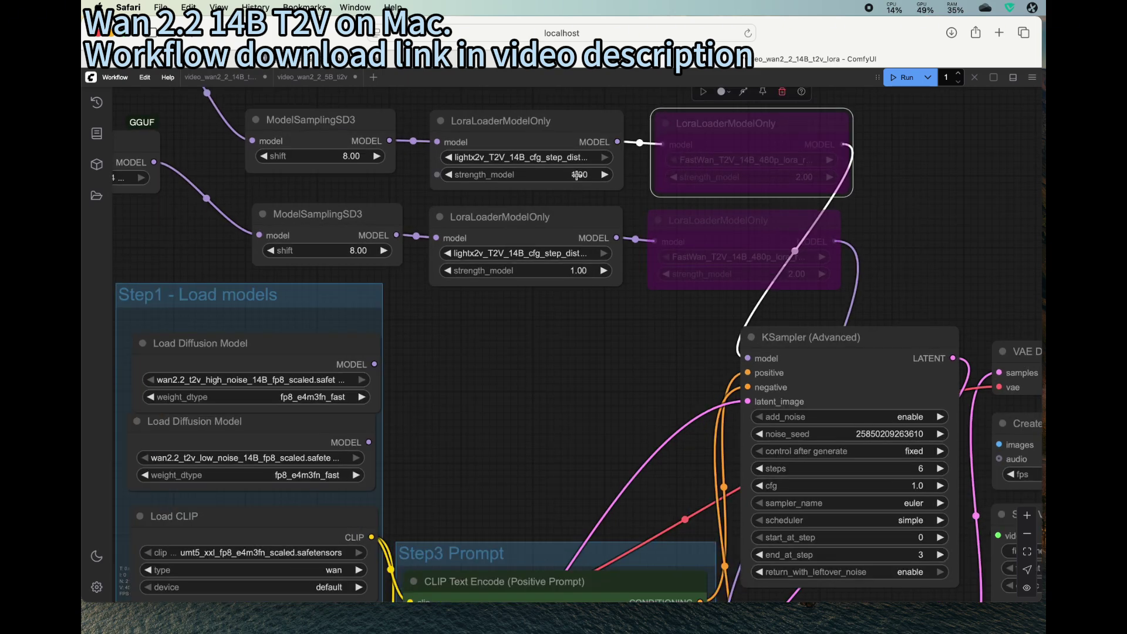
{"action": "scroll", "coordinate": [579, 177], "scroll_direction": "down", "scroll_amount": 5}
{"action": "scroll", "coordinate": [579, 177], "scroll_direction": "right", "scroll_amount": 4}
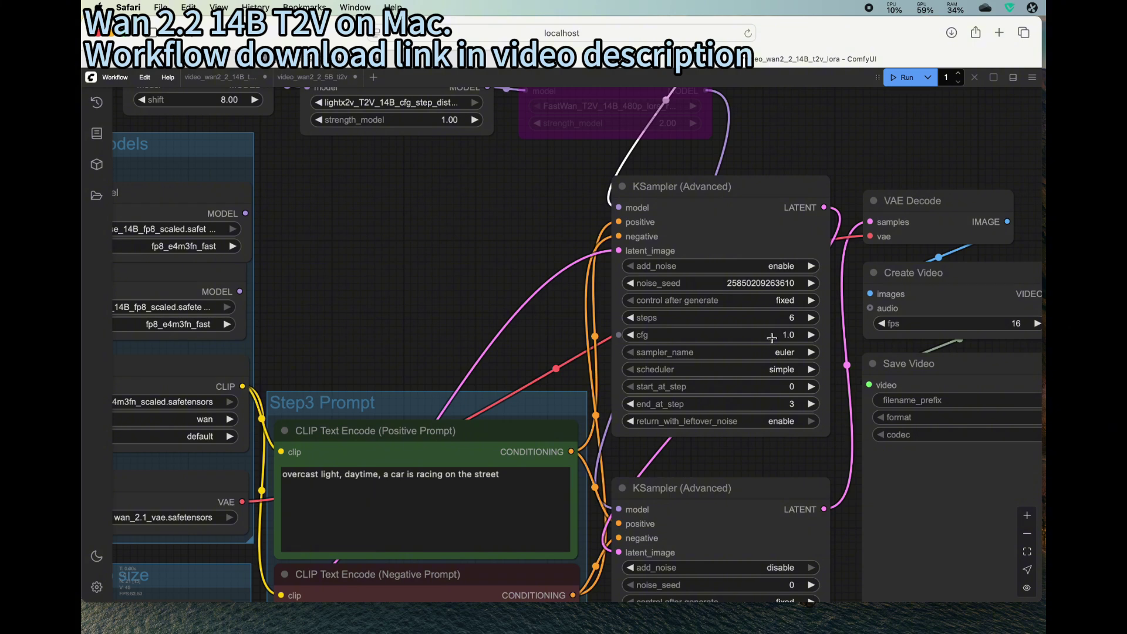
{"action": "scroll", "coordinate": [792, 404], "scroll_direction": "down", "scroll_amount": 3}
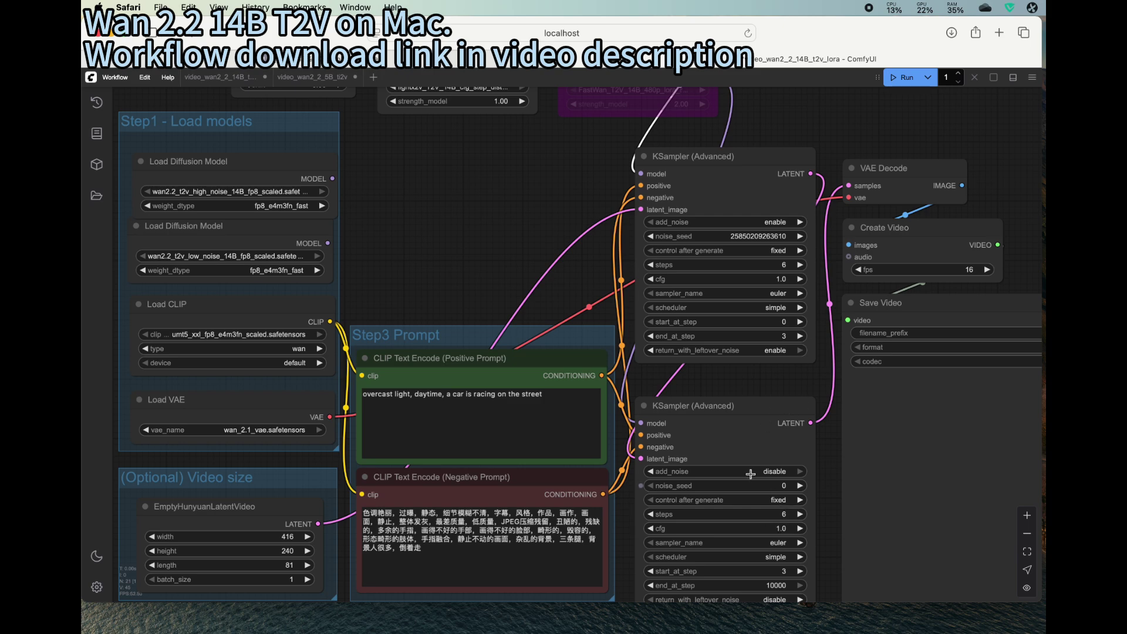
{"action": "scroll", "coordinate": [641, 315], "scroll_direction": "up", "scroll_amount": 5}
{"action": "left_click_drag", "start_coordinate": [641, 315], "coordinate": [603, 215]}
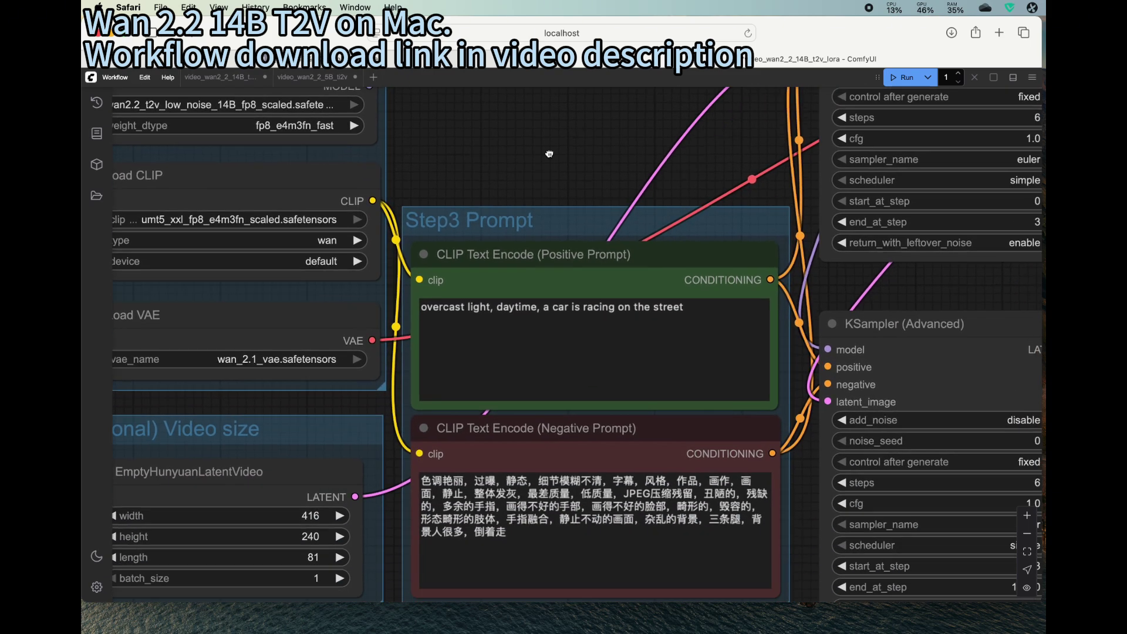
{"action": "scroll", "coordinate": [598, 351], "scroll_direction": "up", "scroll_amount": 5}
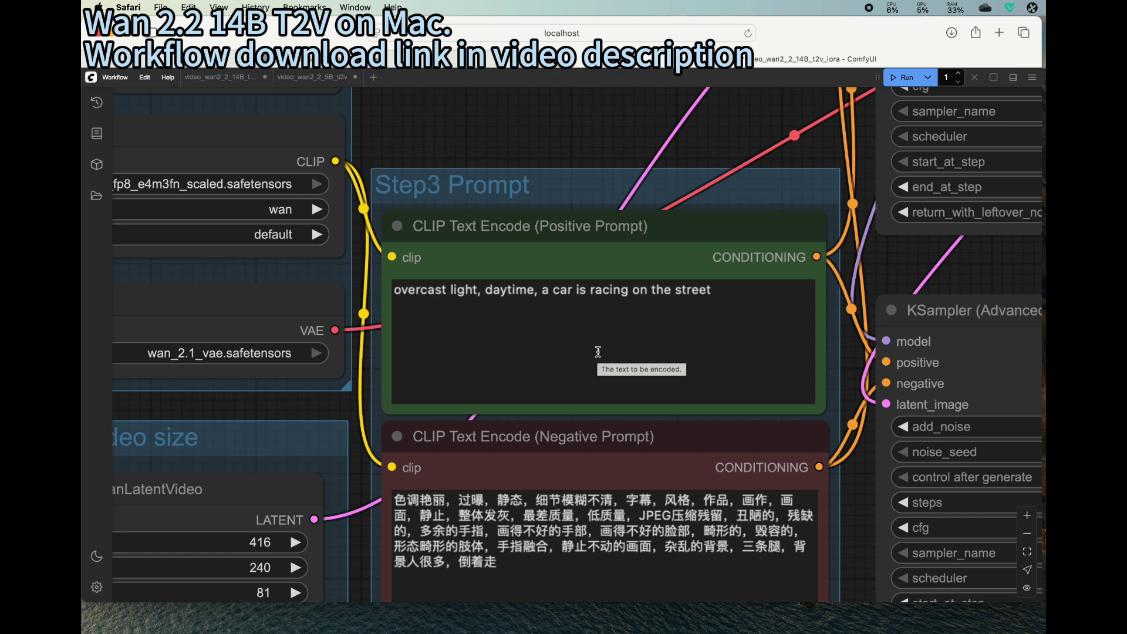
{"action": "left_click", "coordinate": [479, 292]}
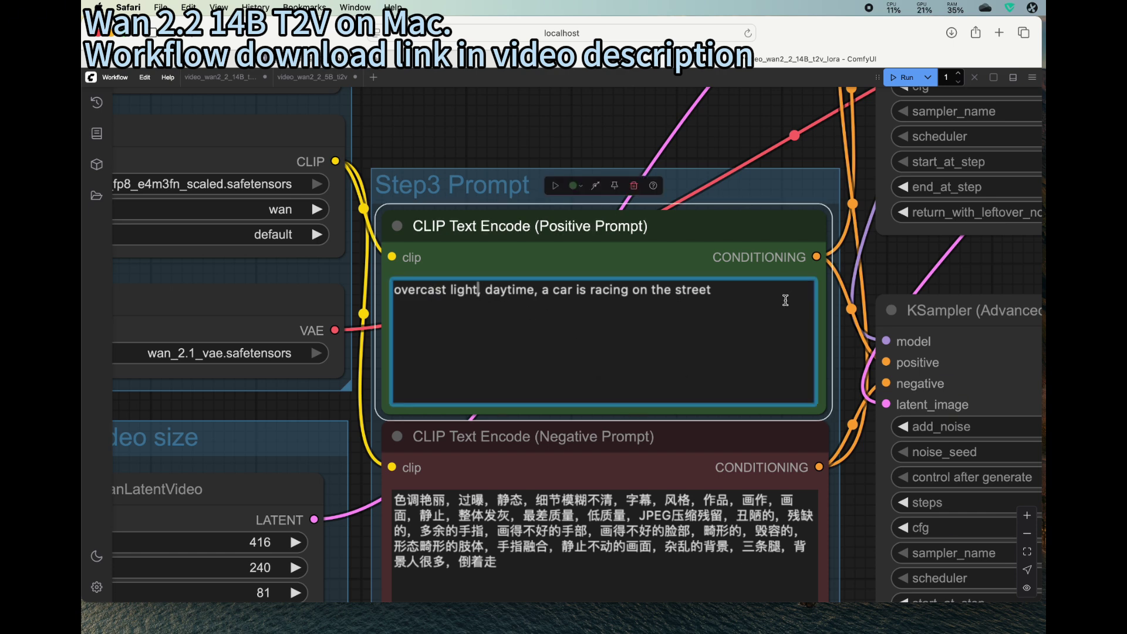
{"action": "scroll", "coordinate": [786, 300], "scroll_direction": "up", "scroll_amount": 3}
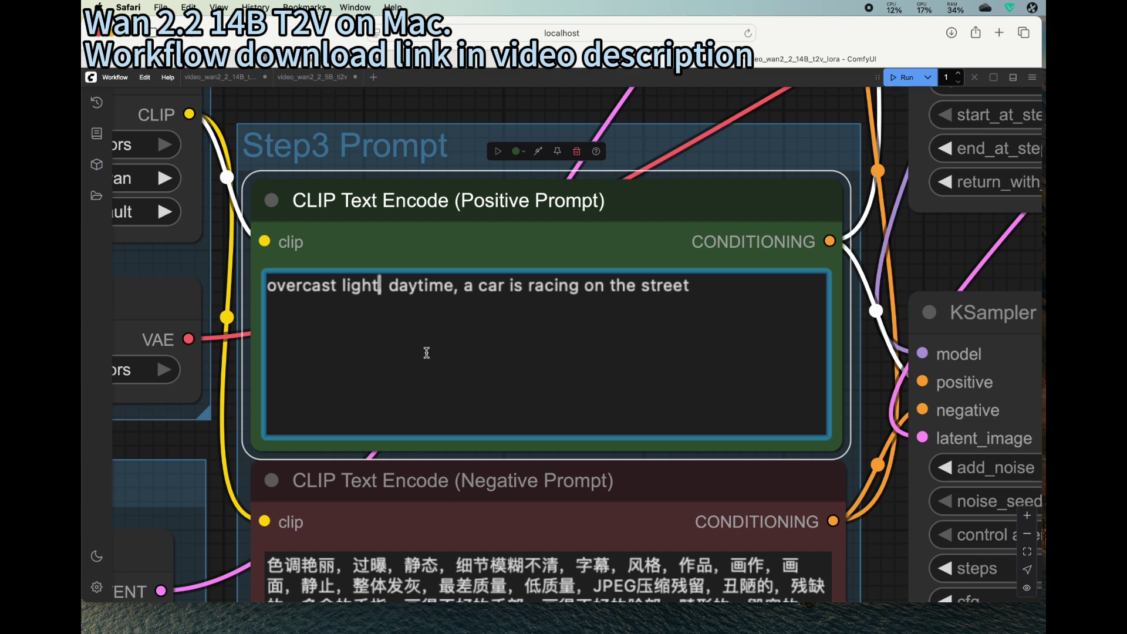
{"action": "scroll", "coordinate": [815, 343], "scroll_direction": "down", "scroll_amount": 5}
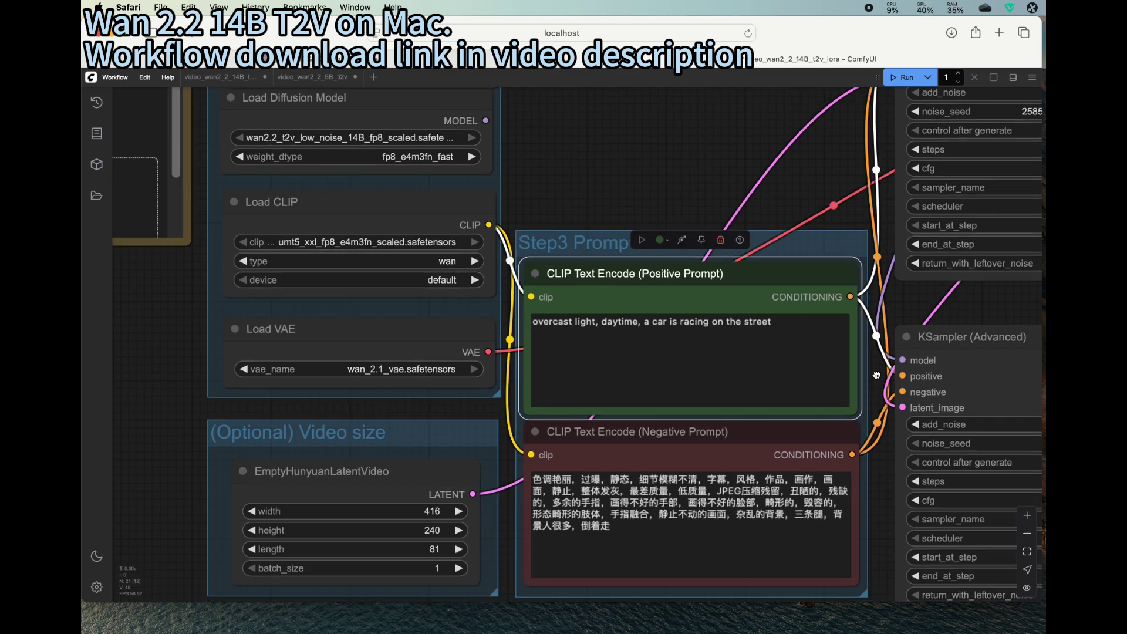
{"action": "left_click_drag", "start_coordinate": [880, 382], "coordinate": [643, 382]}
{"action": "scroll", "coordinate": [638, 384], "scroll_direction": "down", "scroll_amount": 3}
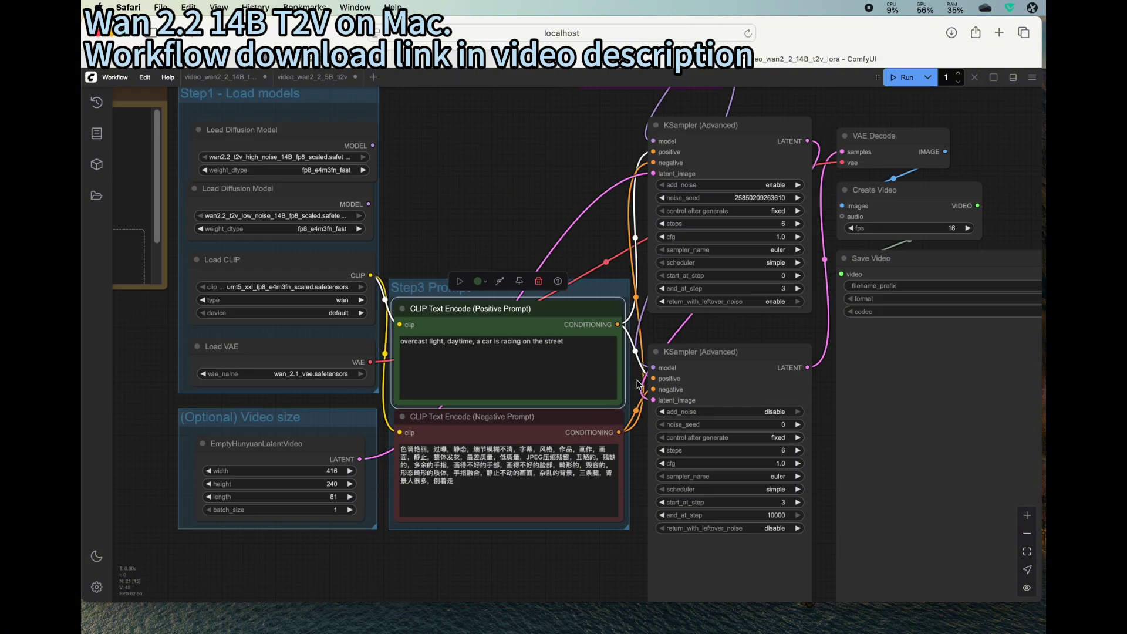
{"action": "scroll", "coordinate": [638, 384], "scroll_direction": "up", "scroll_amount": 1}
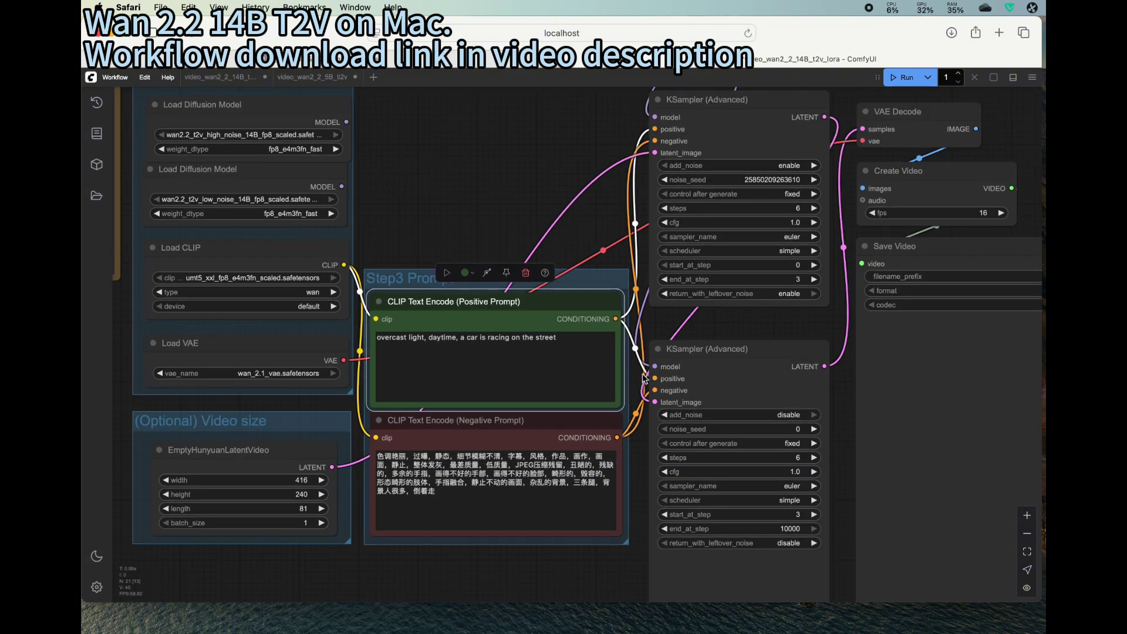
{"action": "left_click", "coordinate": [907, 78]}
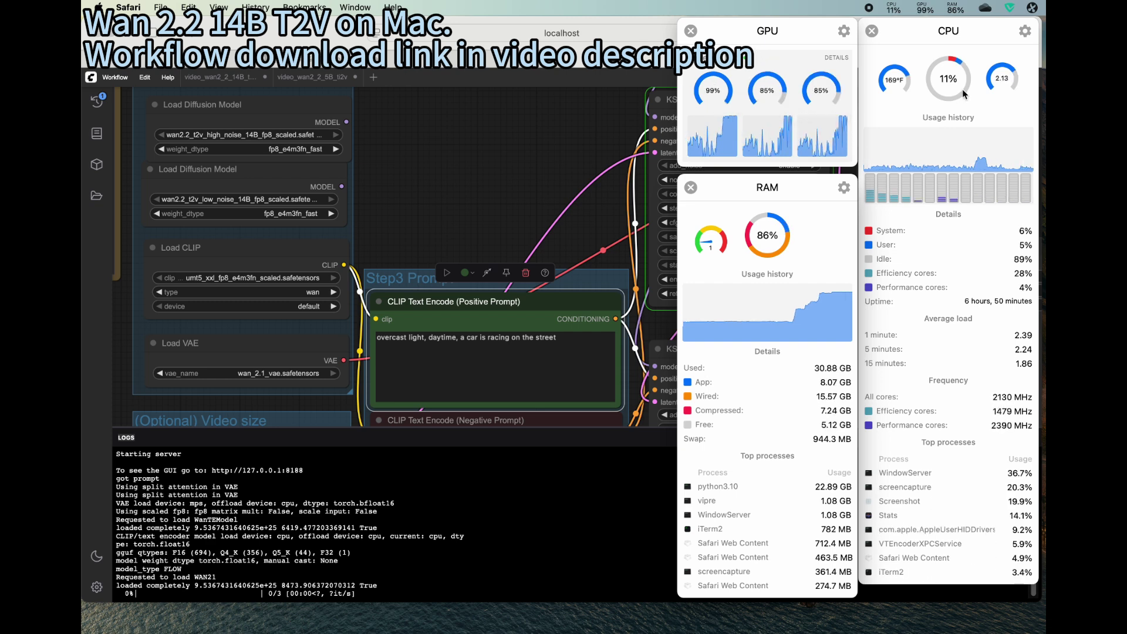
{"action": "mouse_move", "coordinate": [994, 183]}
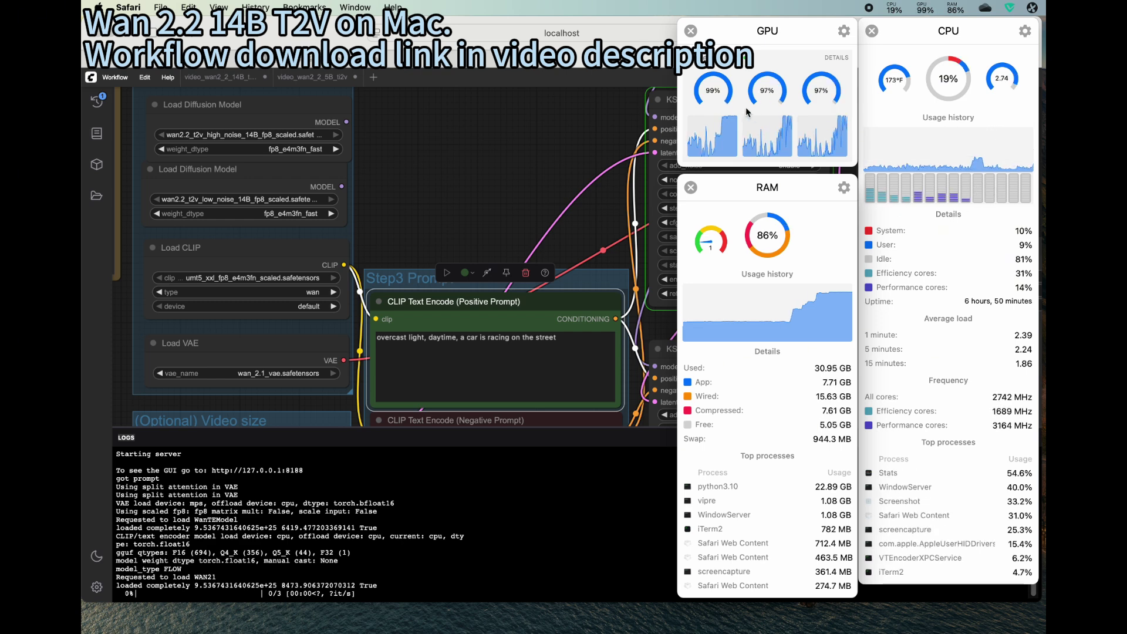
{"action": "mouse_move", "coordinate": [798, 323]}
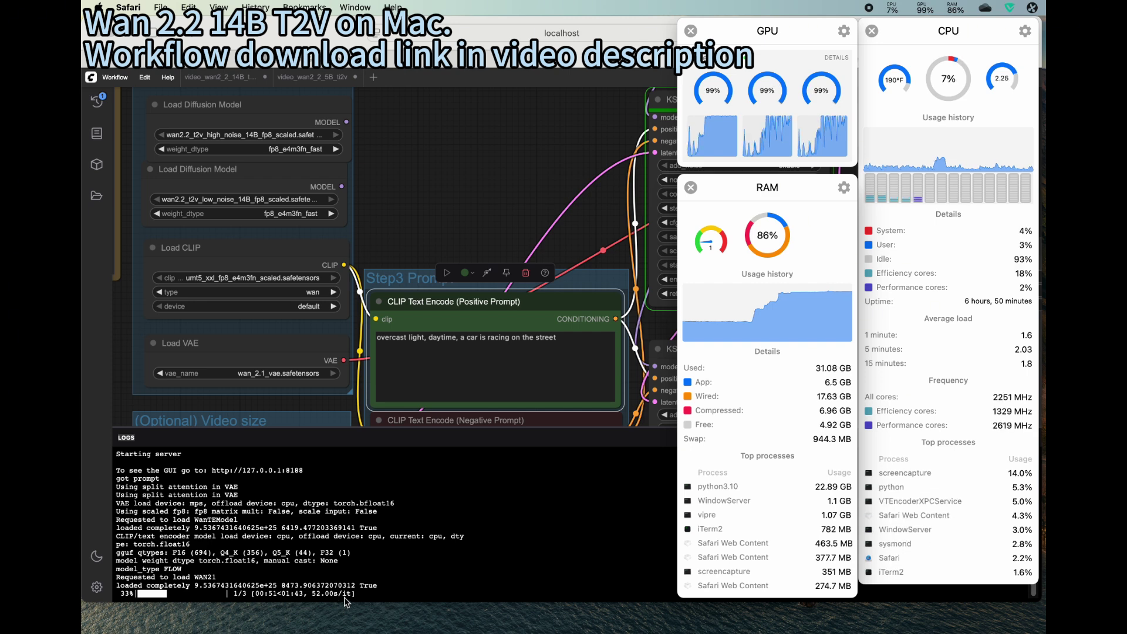
Rearrange the RAM and GPU monitor popovers so the GPU panel sits next to the RAM panel
{"action": "left_click_drag", "start_coordinate": [743, 193], "coordinate": [531, 36]}
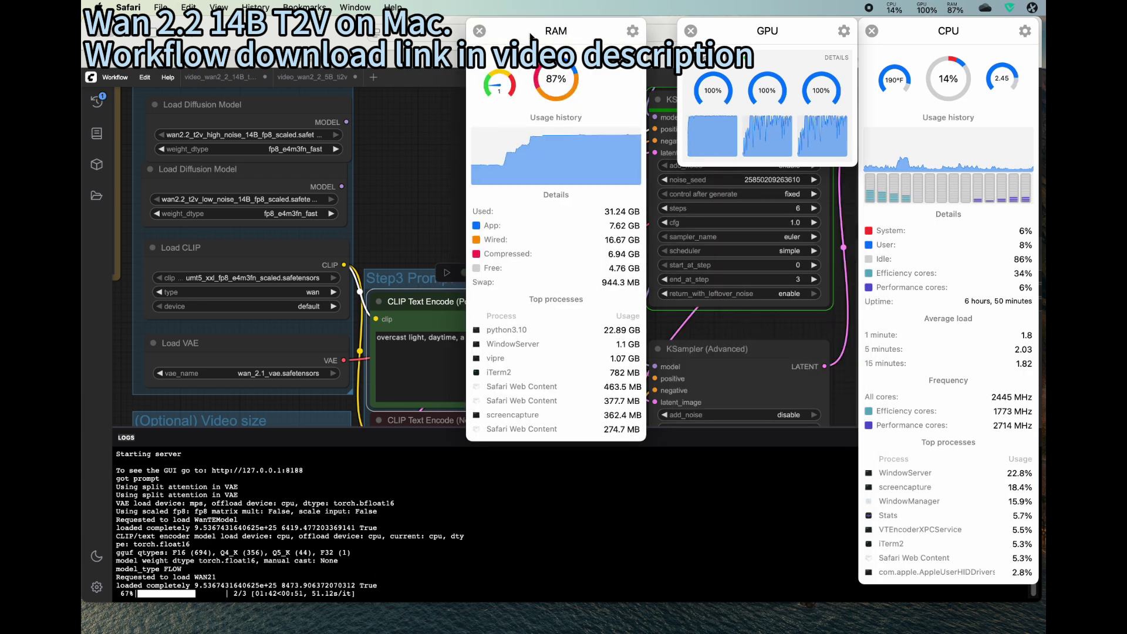
{"action": "left_click_drag", "start_coordinate": [733, 40], "coordinate": [376, 39]}
{"action": "left_click_drag", "start_coordinate": [561, 34], "coordinate": [769, 33]}
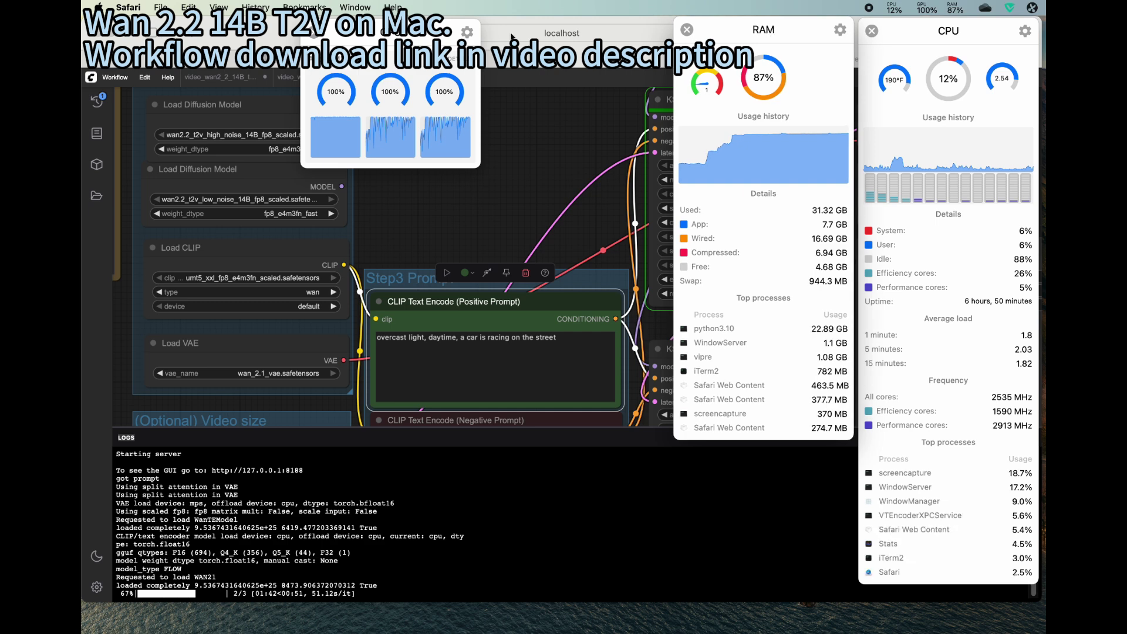
{"action": "left_click_drag", "start_coordinate": [418, 26], "coordinate": [606, 26]}
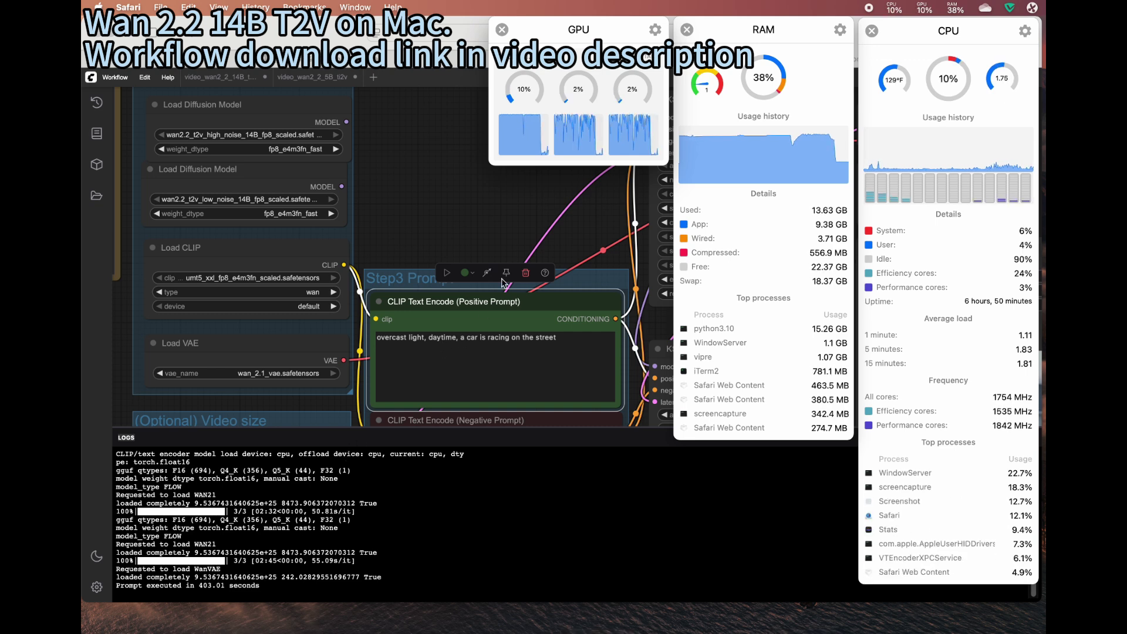
Dismiss the system monitor panels and select the Save Video node holding the finished clip
{"action": "scroll", "coordinate": [510, 253], "scroll_direction": "down", "scroll_amount": 5}
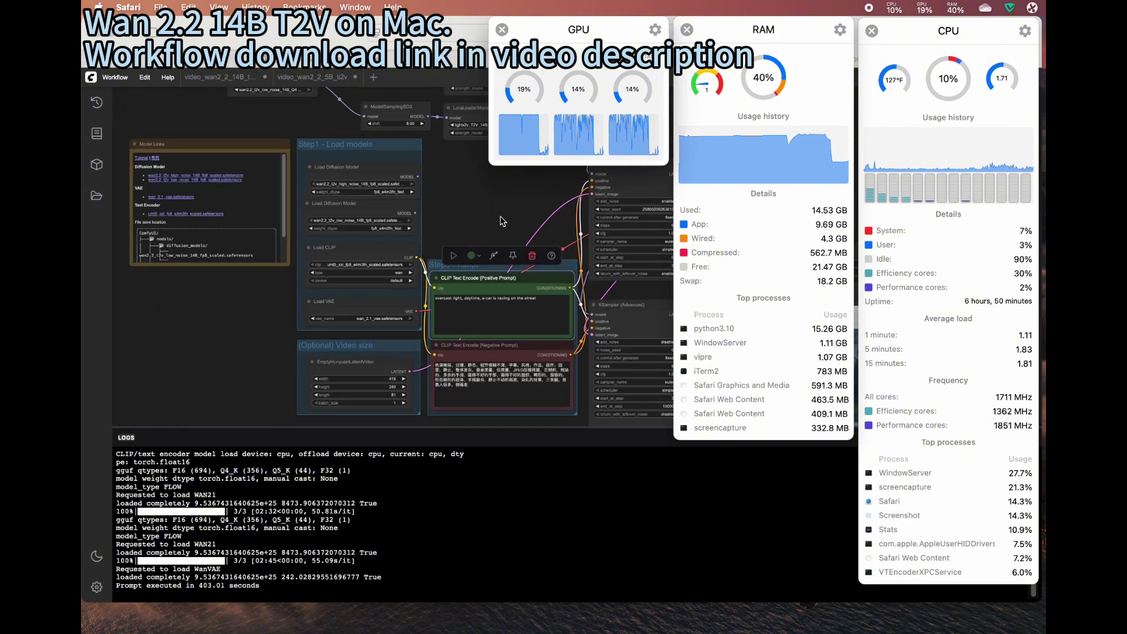
{"action": "left_click", "coordinate": [503, 220]}
{"action": "left_click_drag", "start_coordinate": [471, 212], "coordinate": [321, 115]}
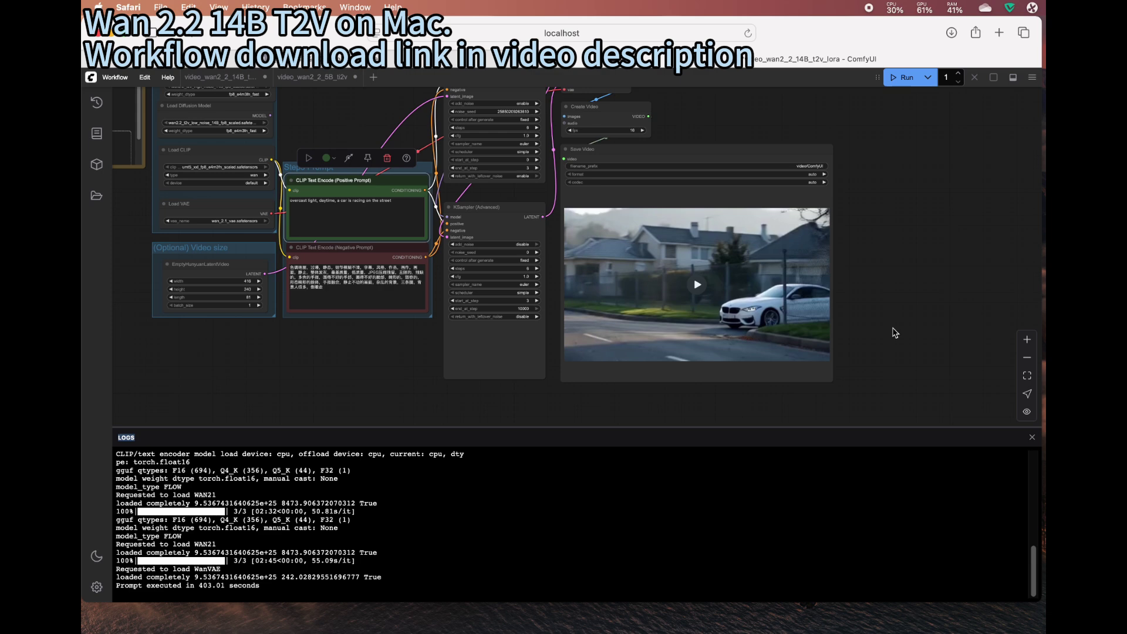
{"action": "scroll", "coordinate": [886, 326], "scroll_direction": "up", "scroll_amount": 2}
{"action": "left_click", "coordinate": [657, 277]}
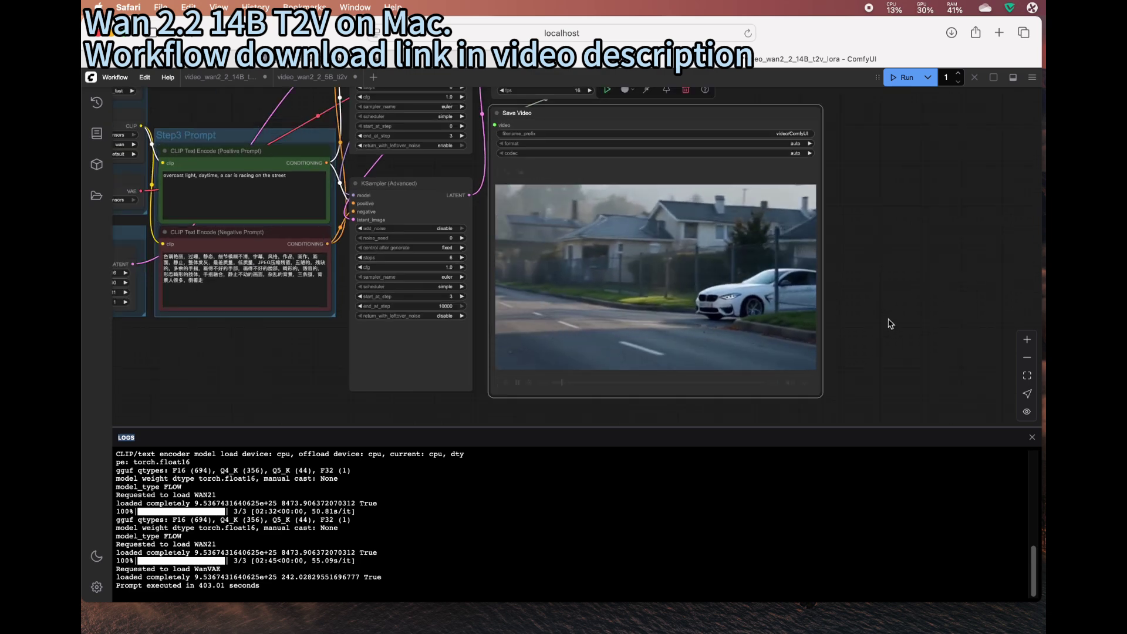
Zoom around the white-car street clip preview, then pan back to the prompt nodes
{"action": "scroll", "coordinate": [888, 322], "scroll_direction": "down", "scroll_amount": 1}
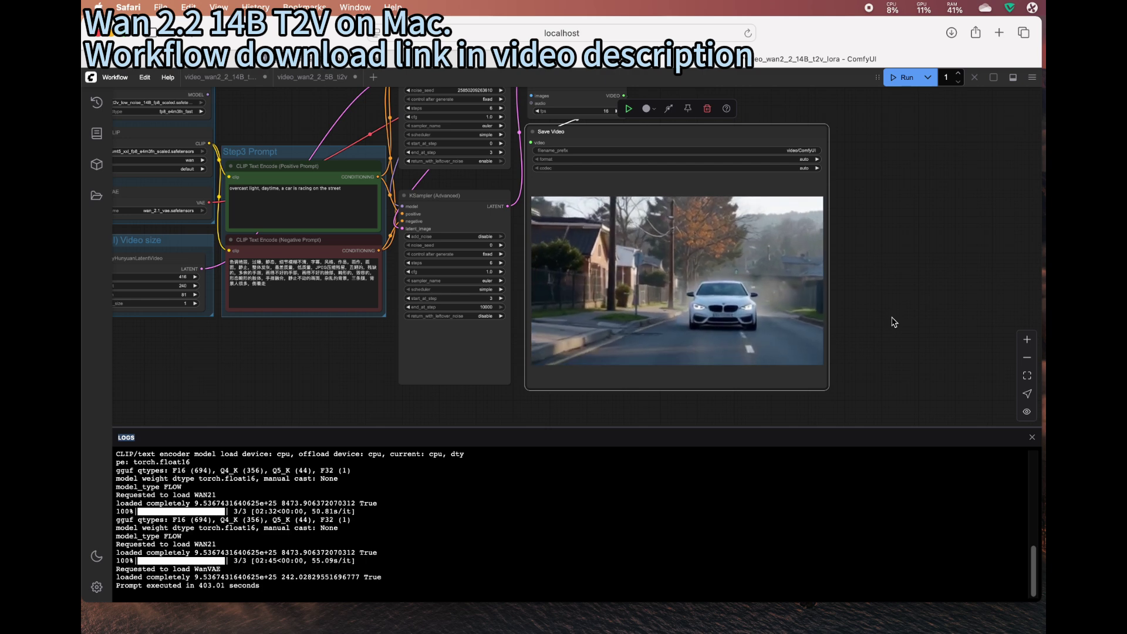
{"action": "scroll", "coordinate": [890, 321], "scroll_direction": "down", "scroll_amount": 4}
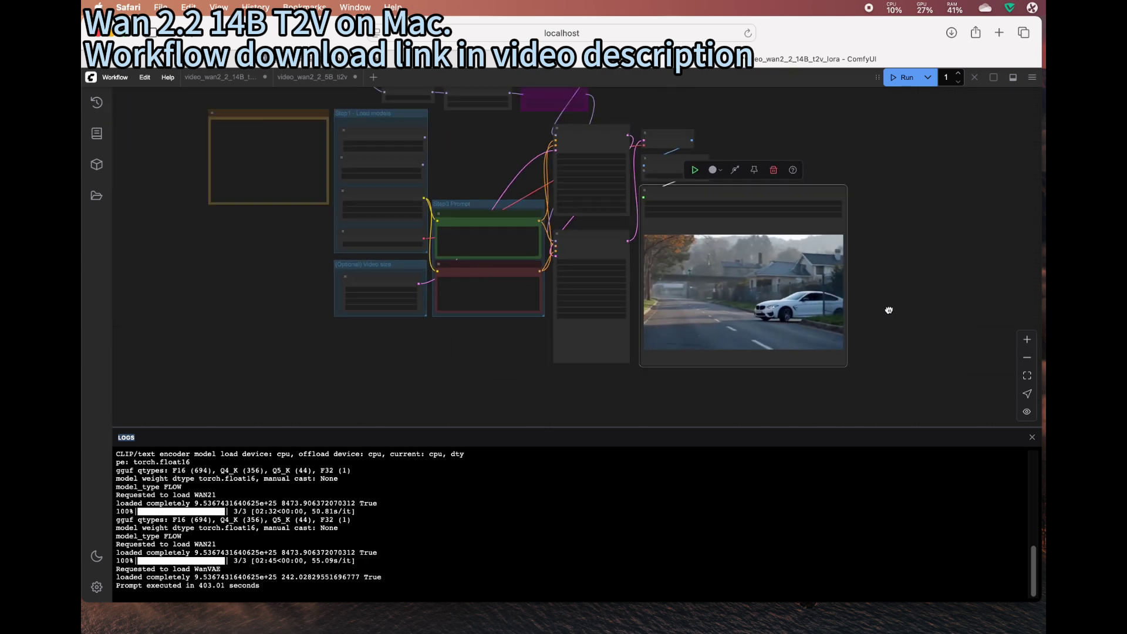
{"action": "scroll", "coordinate": [885, 309], "scroll_direction": "up", "scroll_amount": 5}
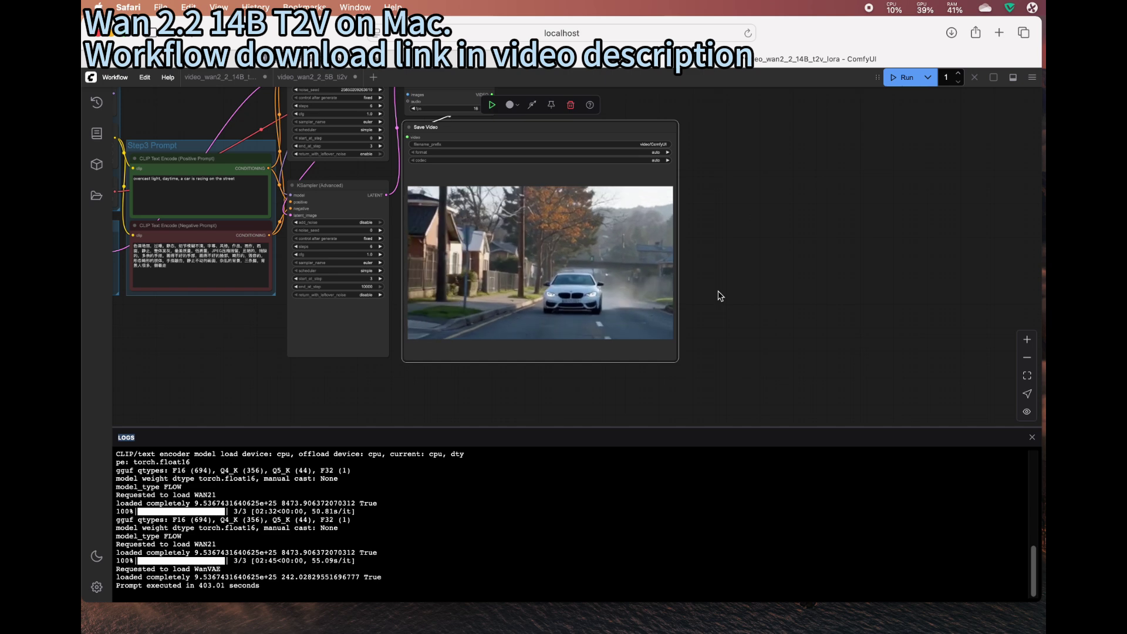
{"action": "scroll", "coordinate": [763, 285], "scroll_direction": "up", "scroll_amount": 6}
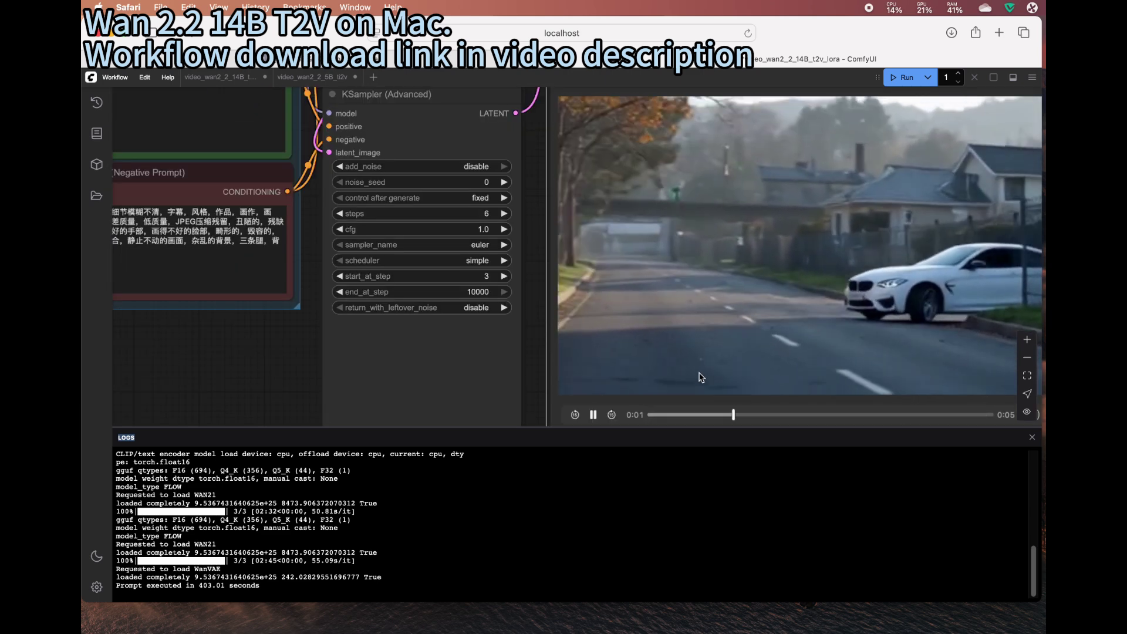
{"action": "scroll", "coordinate": [625, 368], "scroll_direction": "down", "scroll_amount": 3}
{"action": "scroll", "coordinate": [358, 351], "scroll_direction": "right", "scroll_amount": 4}
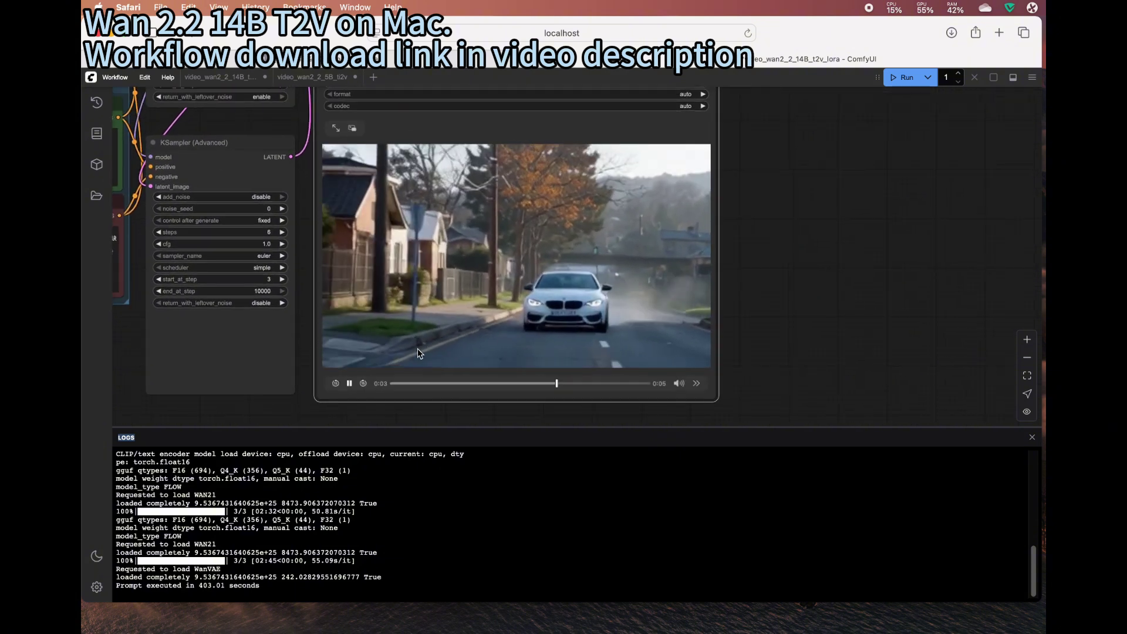
{"action": "left_click_drag", "start_coordinate": [304, 302], "coordinate": [533, 312]}
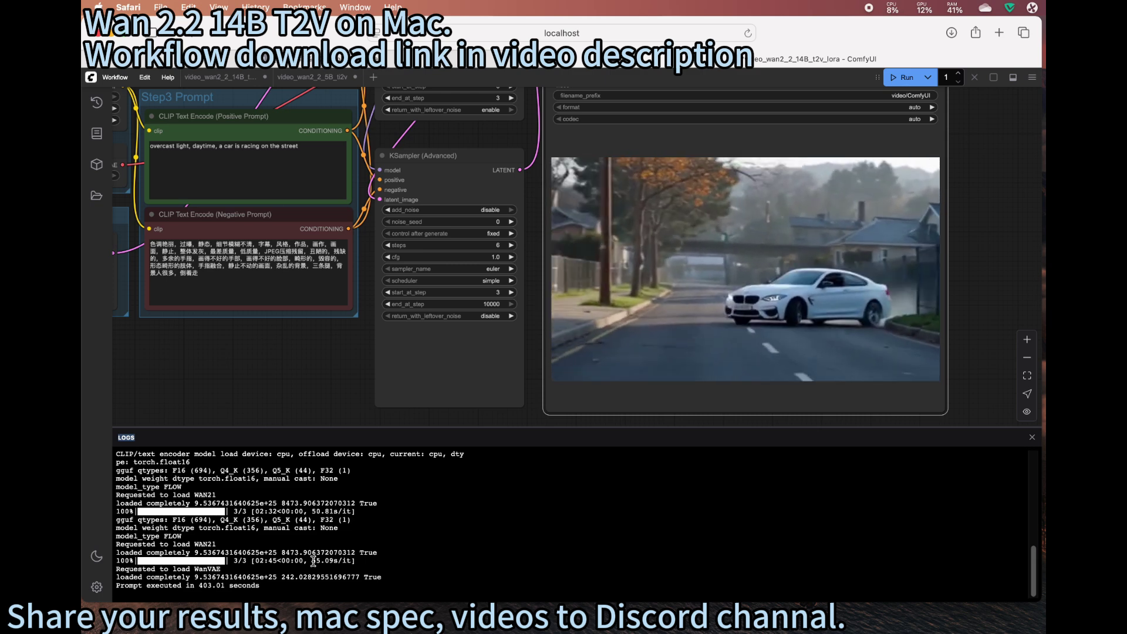
Highlight 55.09s/it in the log and pan over the CLIP, VAE, video-size, sampler and output nodes
{"action": "left_click_drag", "start_coordinate": [313, 561], "coordinate": [351, 561]}
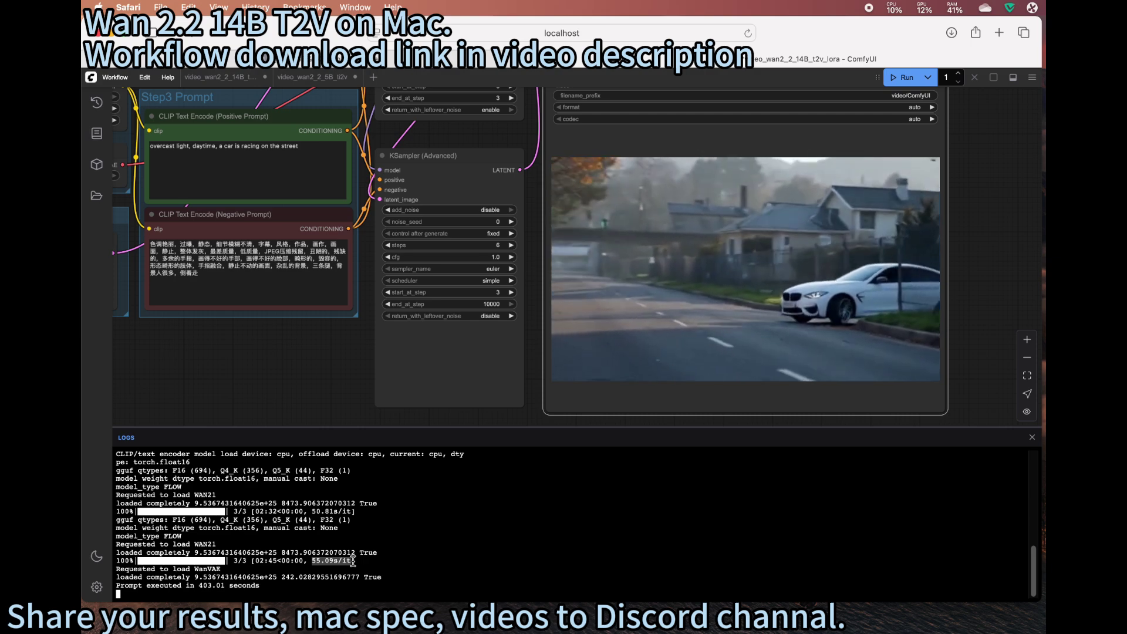
{"action": "left_click_drag", "start_coordinate": [297, 351], "coordinate": [519, 434]}
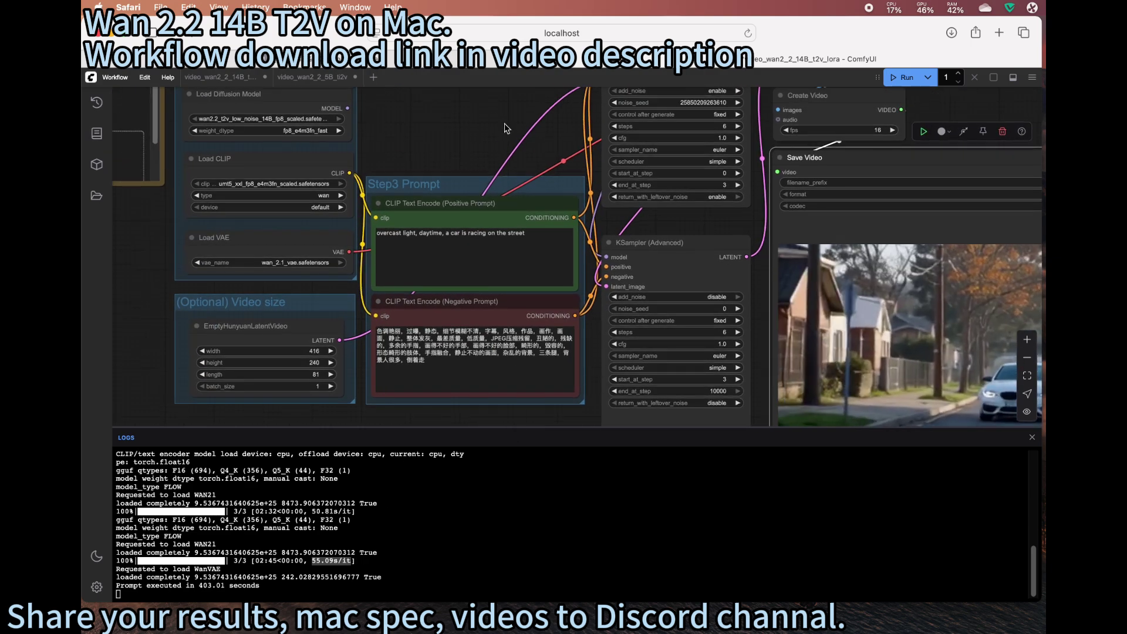
{"action": "left_click_drag", "start_coordinate": [411, 176], "coordinate": [386, 342]}
{"action": "left_click_drag", "start_coordinate": [423, 259], "coordinate": [371, 153]}
{"action": "scroll", "coordinate": [365, 154], "scroll_direction": "down", "scroll_amount": 3}
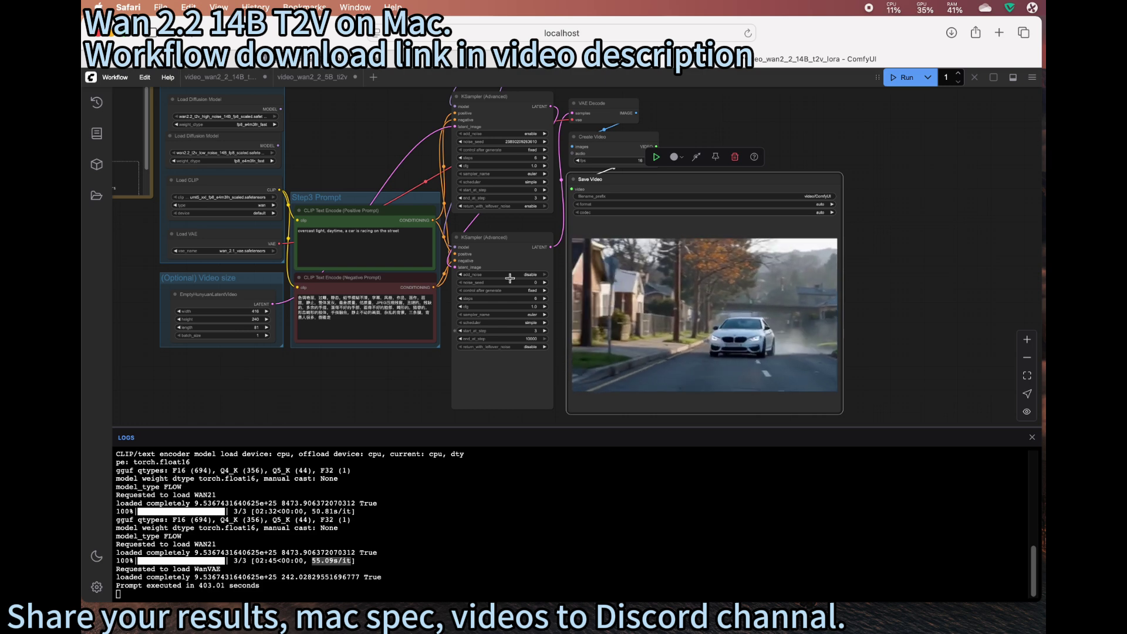
Pan and zoom to show the GGUF loaders, LoRA loaders and ModelSampling nodes
{"action": "left_click_drag", "start_coordinate": [338, 145], "coordinate": [410, 223]}
{"action": "scroll", "coordinate": [508, 198], "scroll_direction": "up", "scroll_amount": 5}
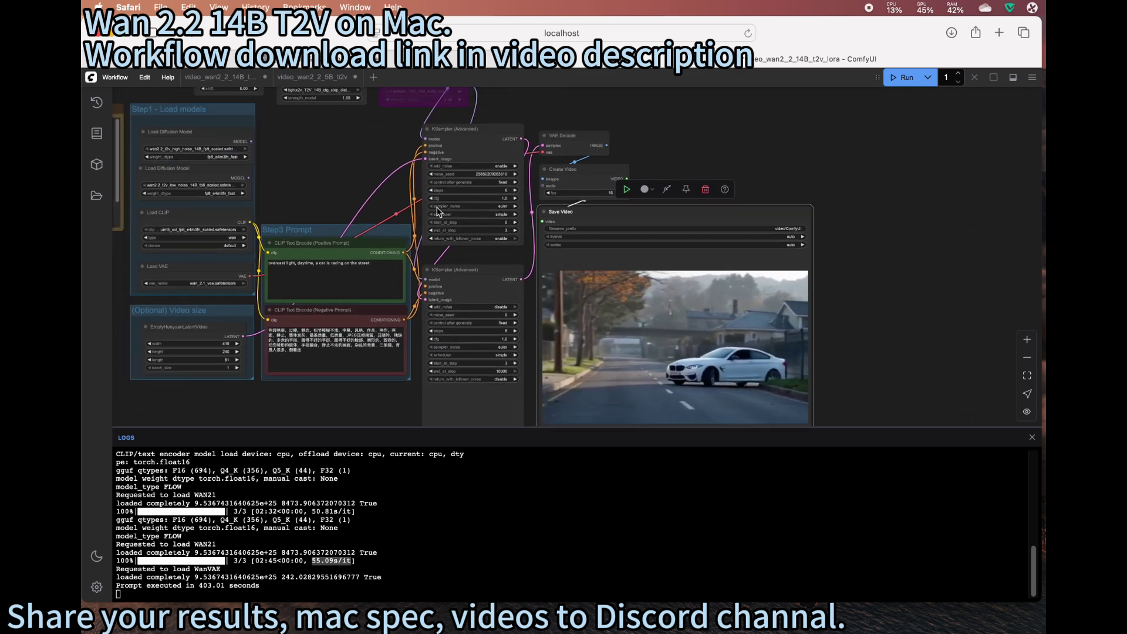
{"action": "scroll", "coordinate": [507, 198], "scroll_direction": "up", "scroll_amount": 5}
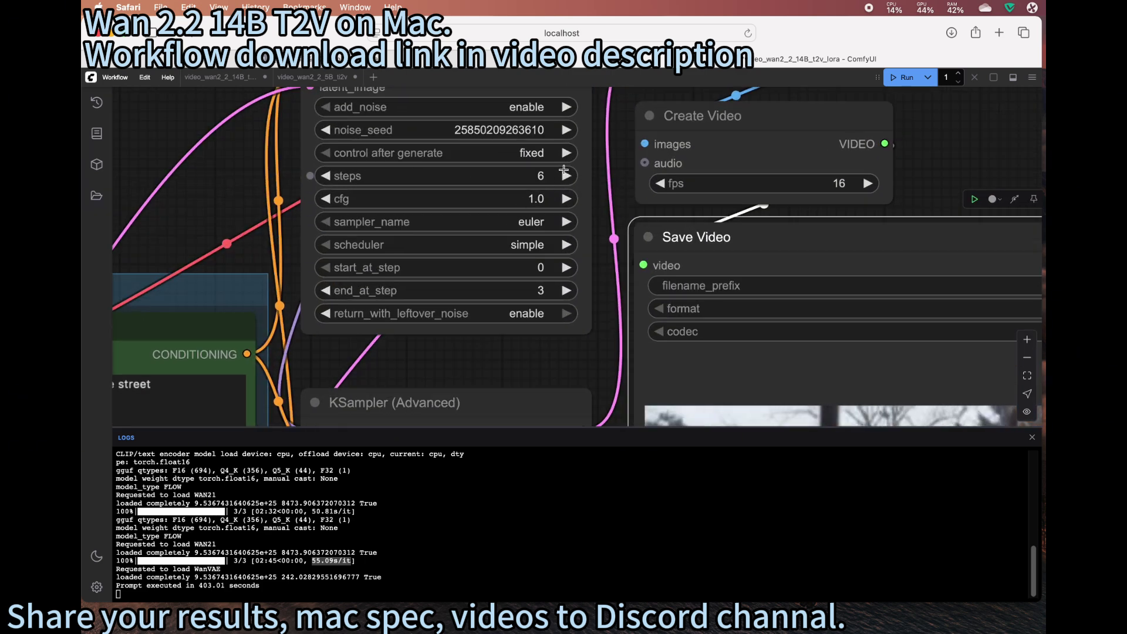
{"action": "scroll", "coordinate": [503, 201], "scroll_direction": "down", "scroll_amount": 3}
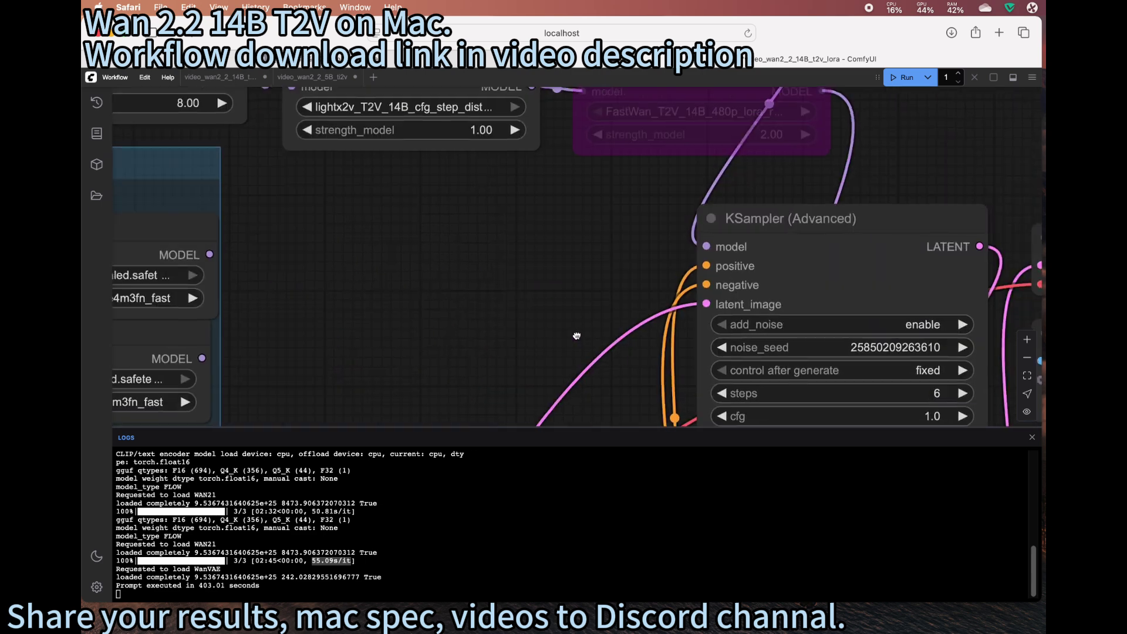
{"action": "scroll", "coordinate": [513, 259], "scroll_direction": "down", "scroll_amount": 5}
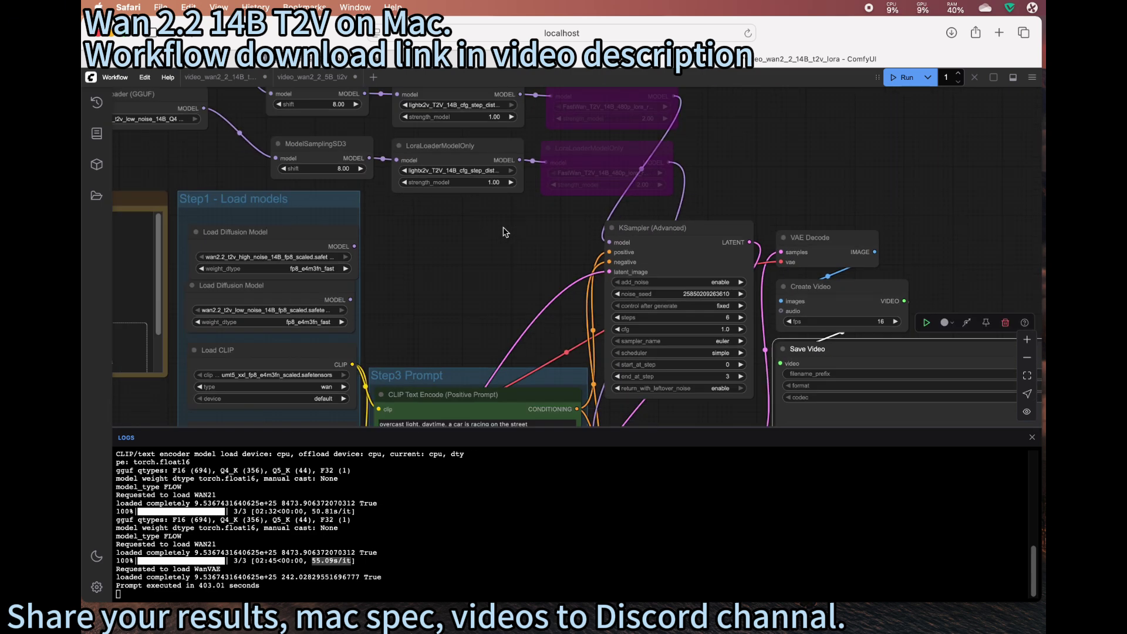
{"action": "scroll", "coordinate": [506, 241], "scroll_direction": "down", "scroll_amount": 5}
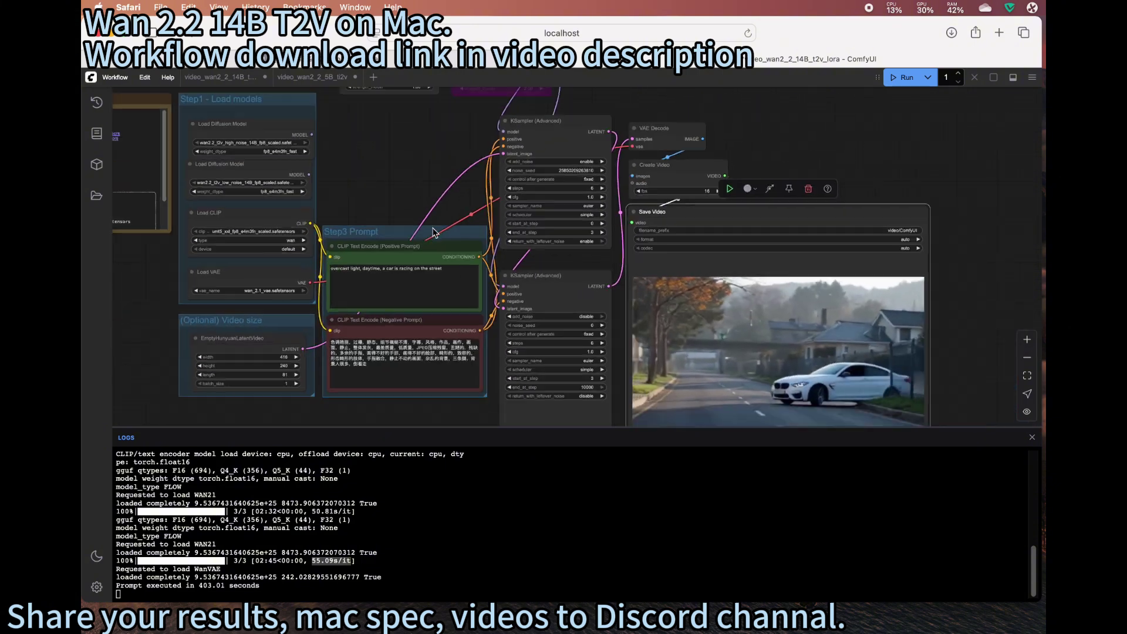
{"action": "scroll", "coordinate": [411, 205], "scroll_direction": "up", "scroll_amount": 4}
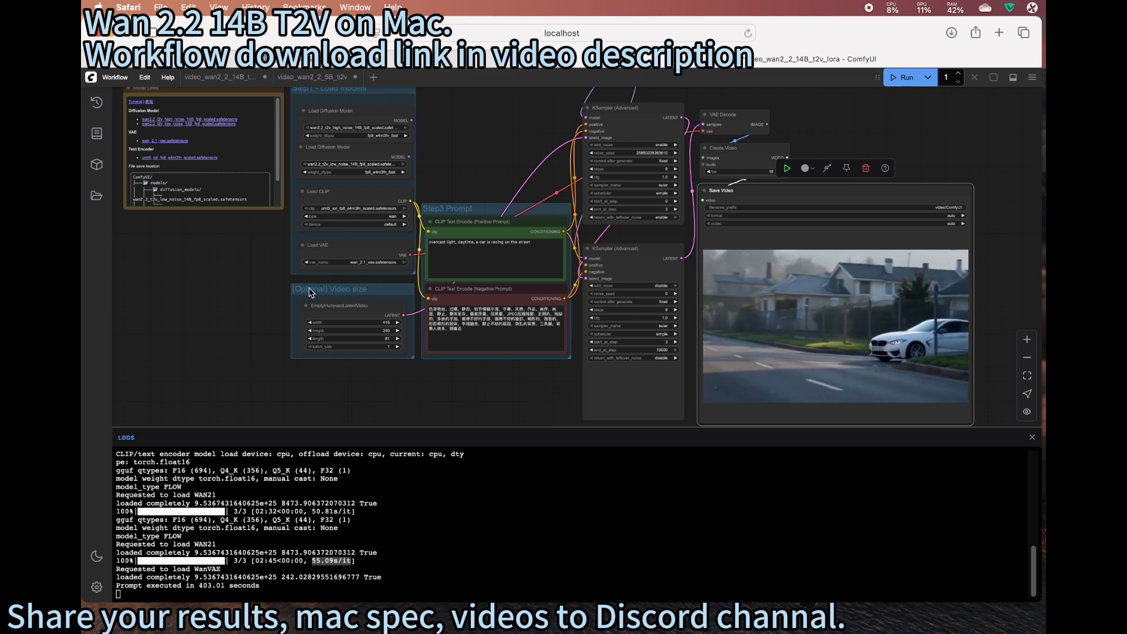
{"action": "left_click_drag", "start_coordinate": [261, 268], "coordinate": [278, 355]}
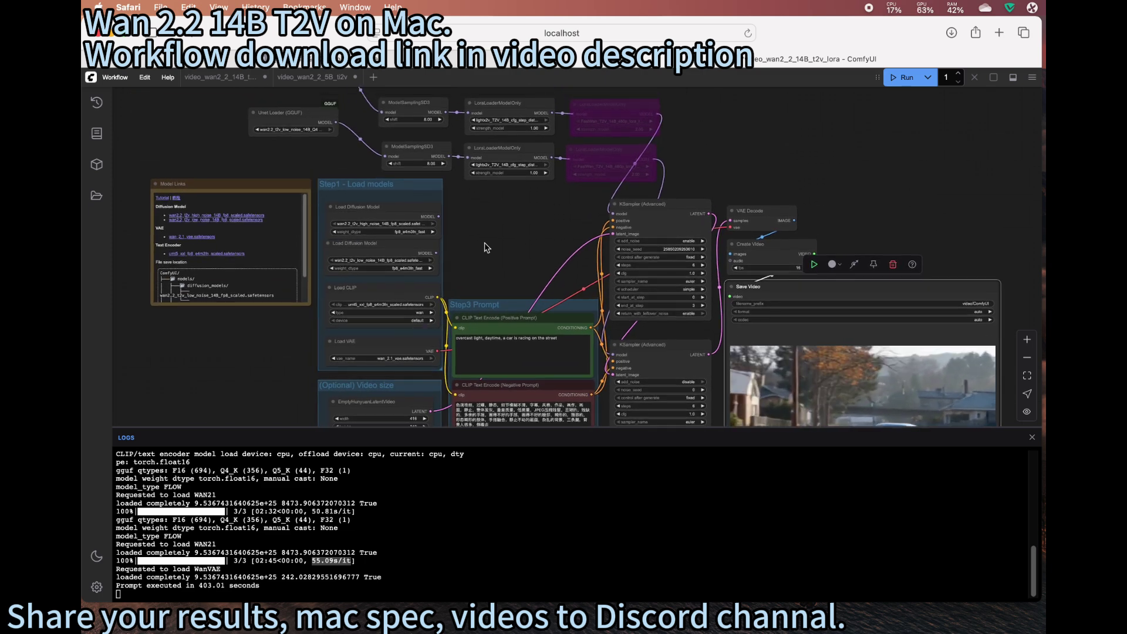